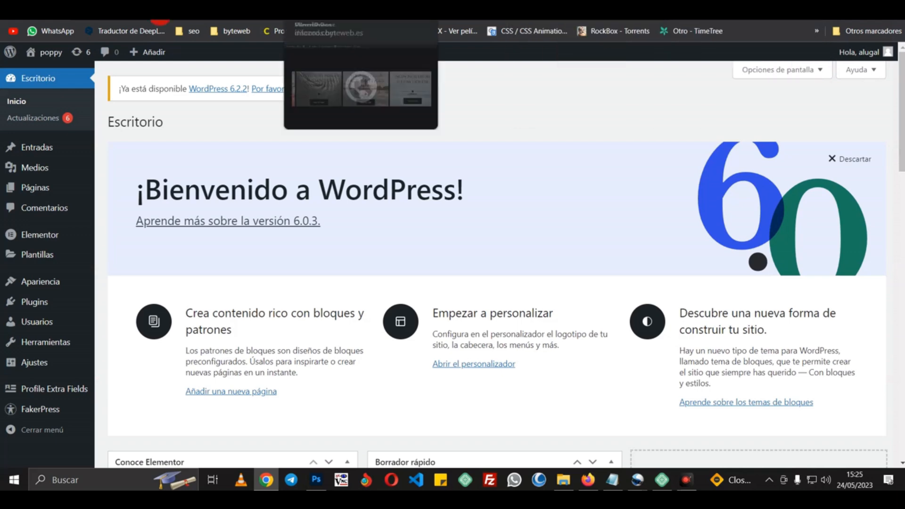
- Create a new Elemento de bucle template in the theme builder and dismiss the template library to start from a blank canvas
mouse_move(27, 258)
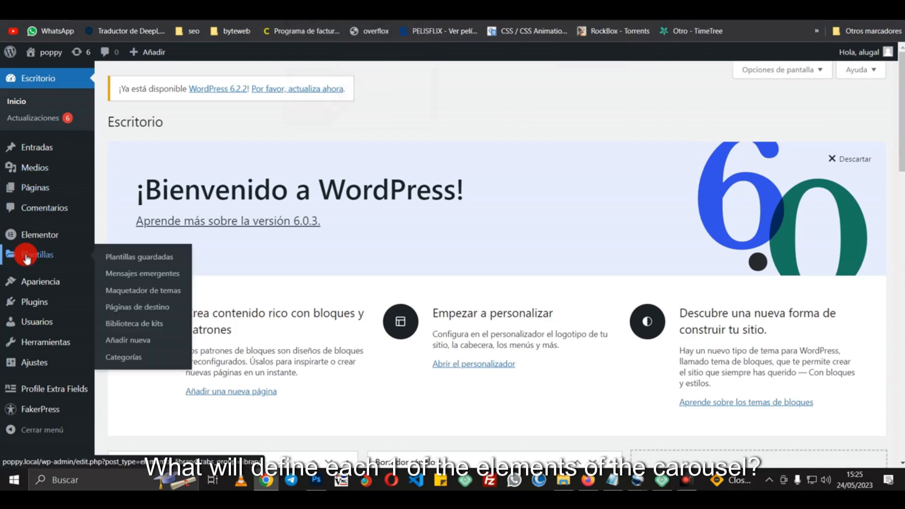
left_click(187, 298)
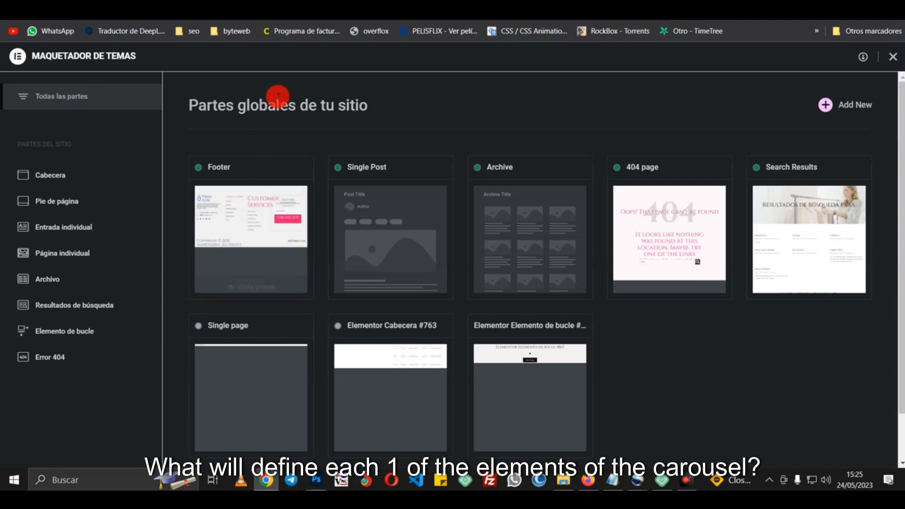
left_click(55, 336)
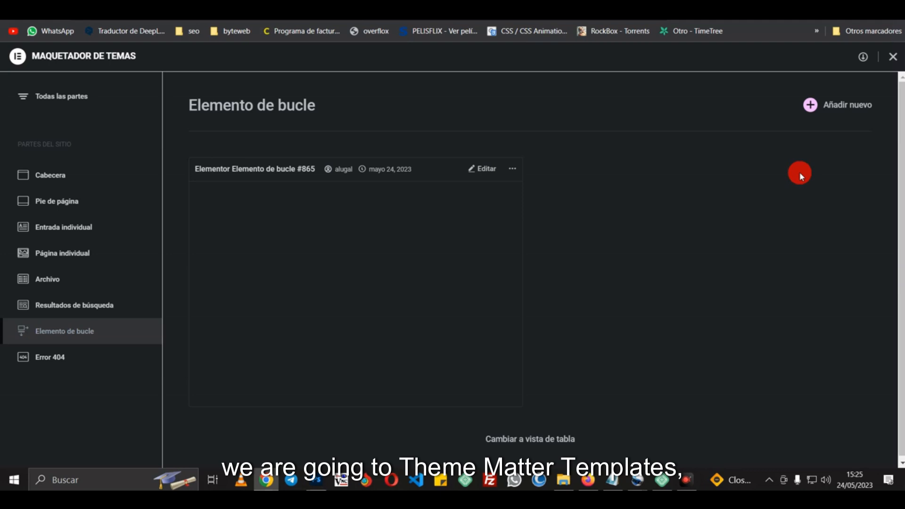
left_click(838, 104)
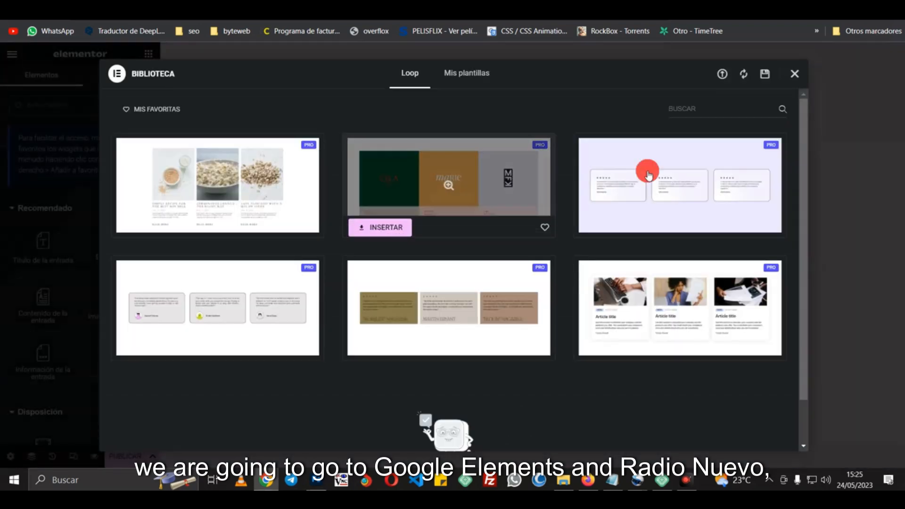
left_click(795, 74)
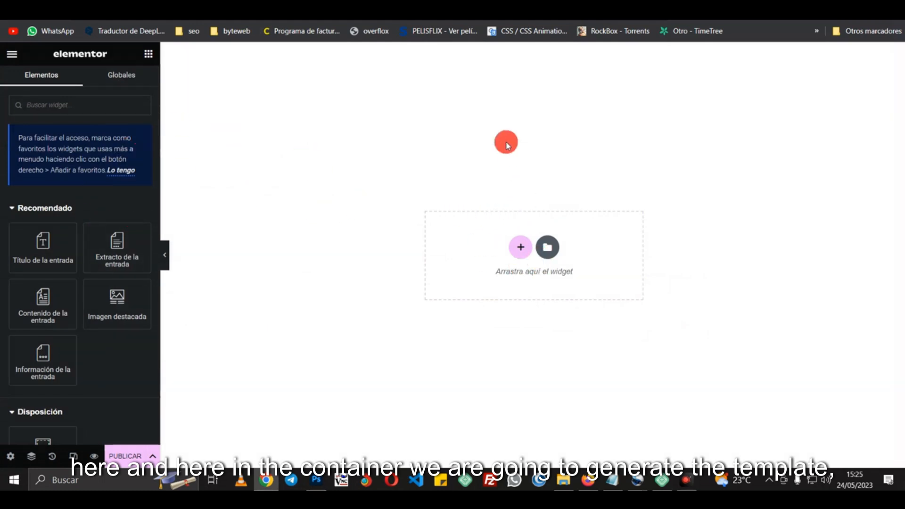
- Add a Título de la entrada widget to the canvas as a left-aligned H2 and link it dynamically to URL de la entrada
left_click_drag(66, 258, 497, 247)
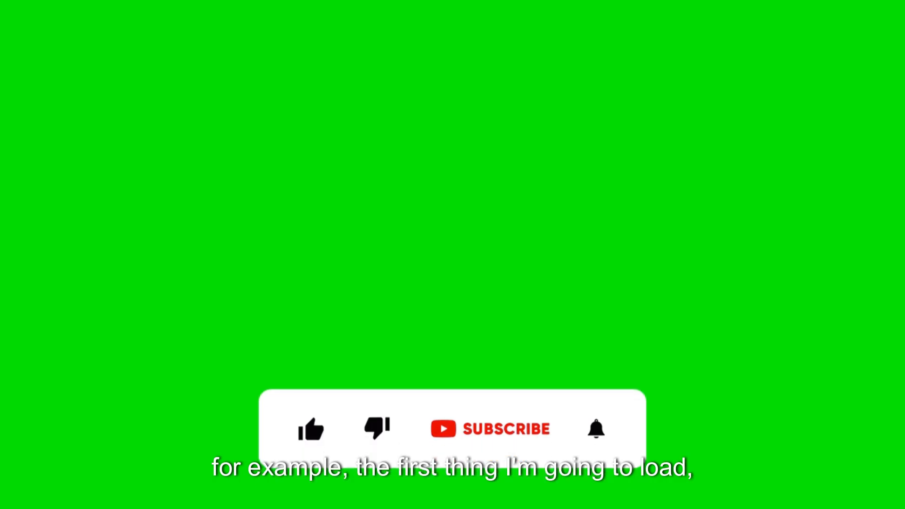
left_click(112, 260)
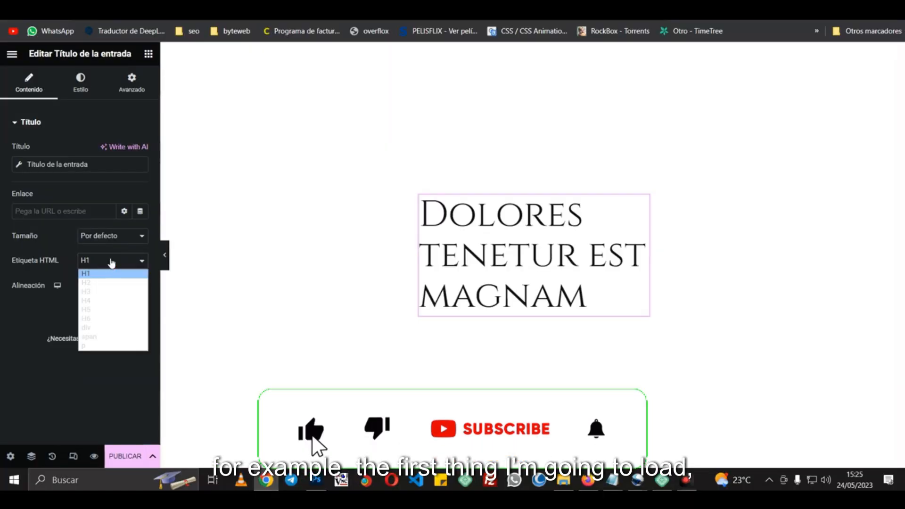
left_click(101, 282)
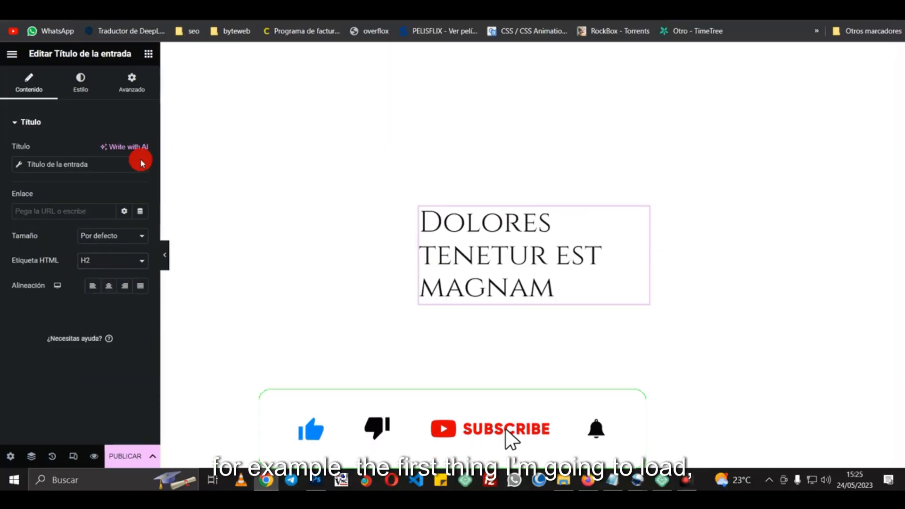
left_click(94, 286)
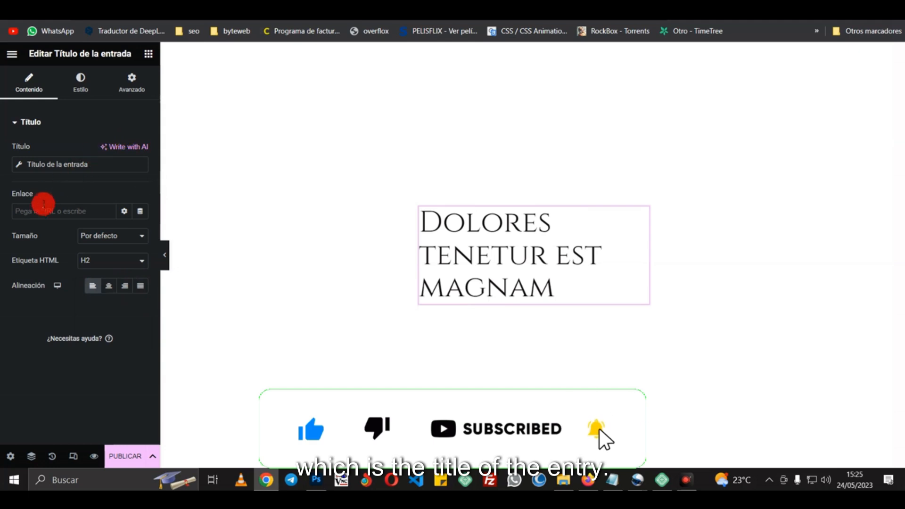
left_click(140, 211)
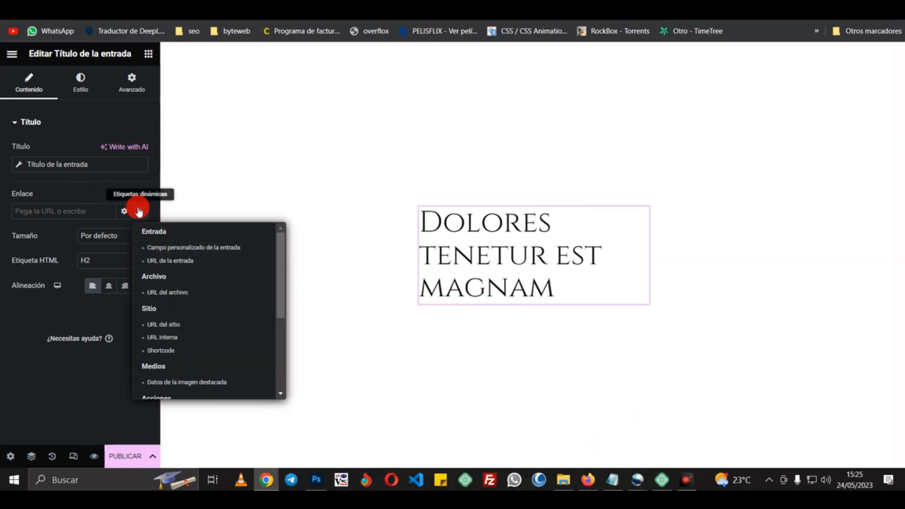
left_click(177, 260)
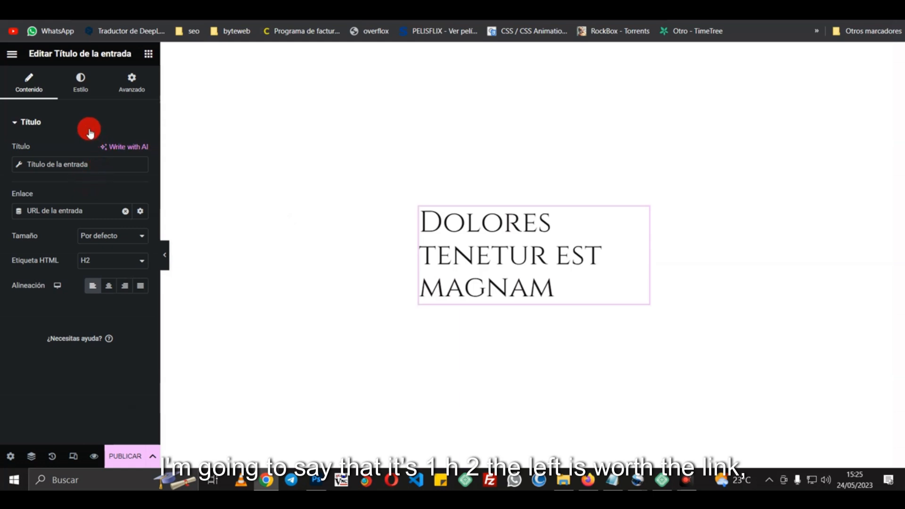
- Set the entry title's typography size to 53 px
left_click(81, 81)
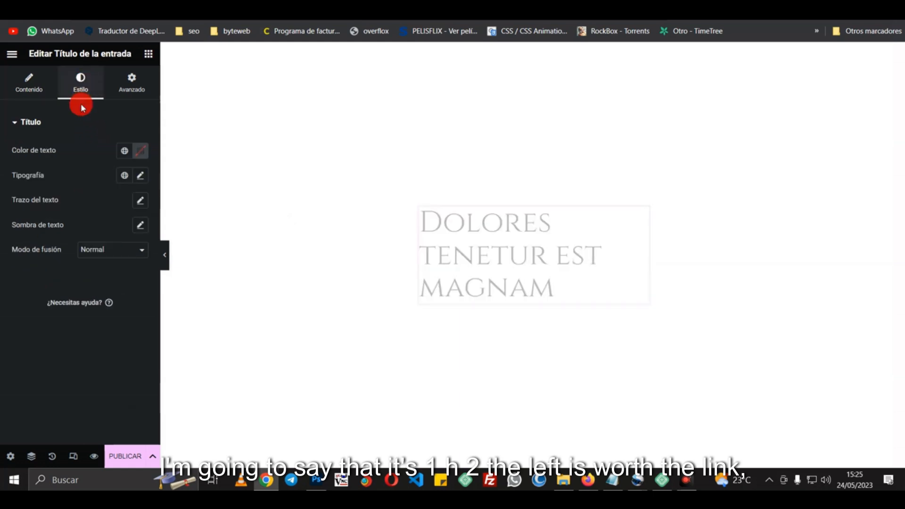
left_click(140, 177)
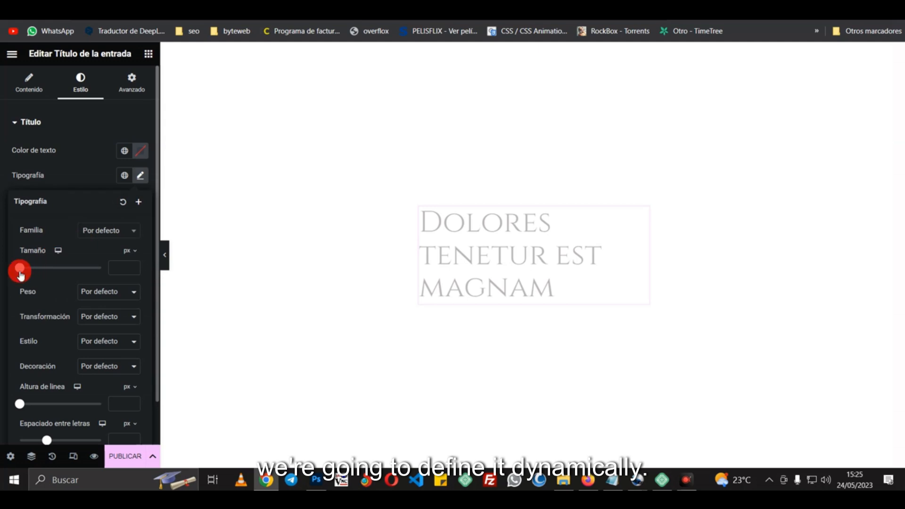
left_click_drag(21, 272, 38, 275)
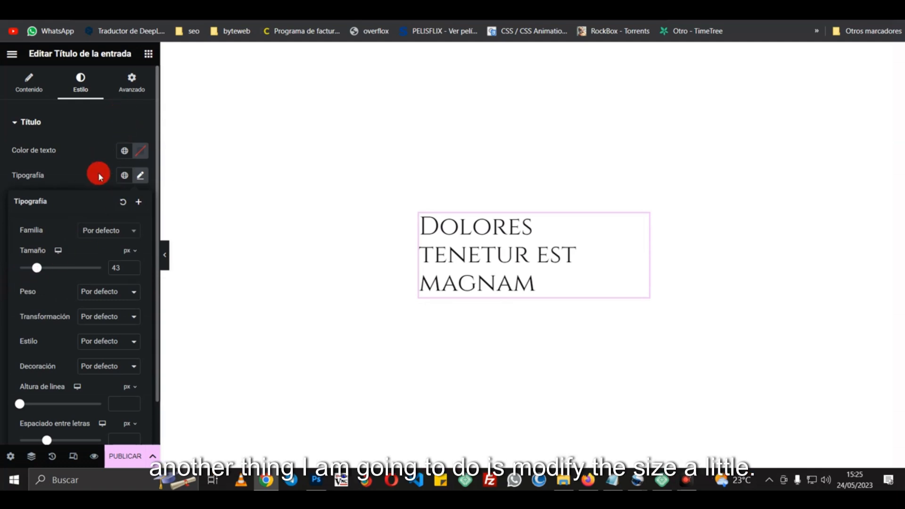
left_click_drag(43, 272, 45, 272)
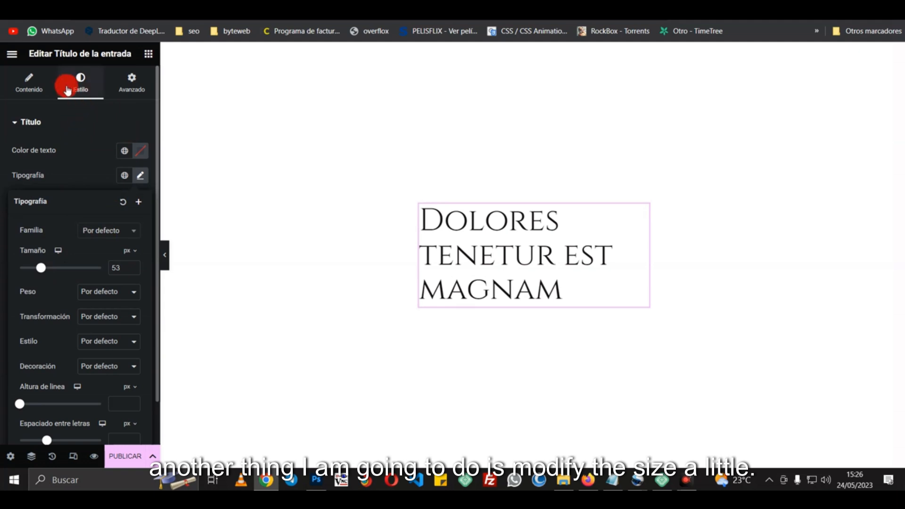
- Add a Separador widget below the title, 81% wide and left-aligned
left_click(148, 55)
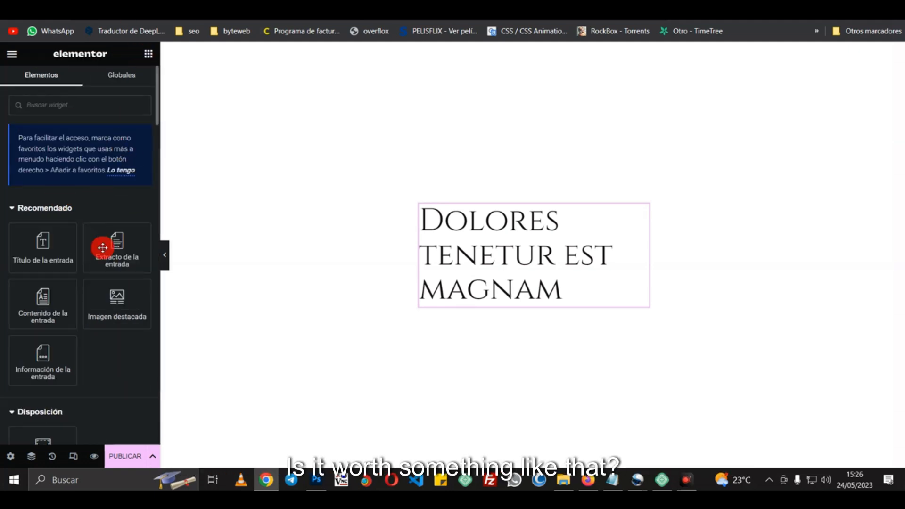
scroll(111, 243, "down", 6)
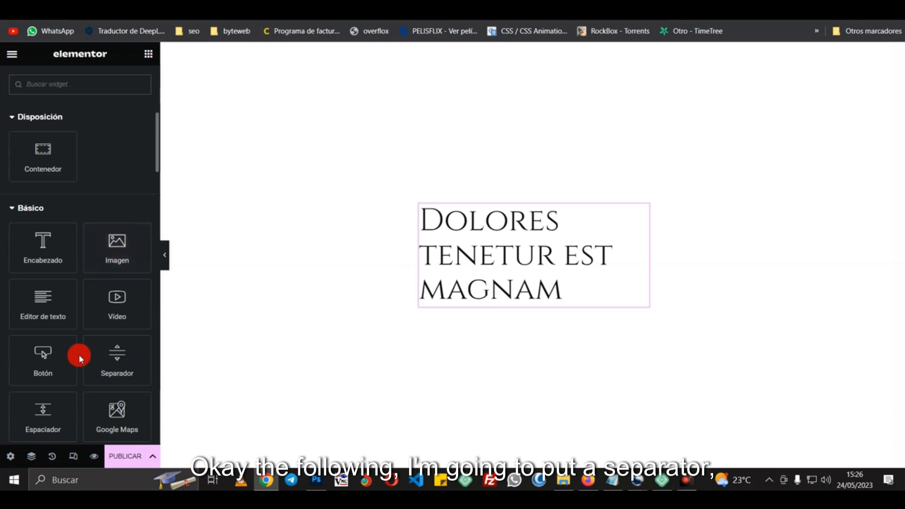
left_click_drag(117, 356, 474, 305)
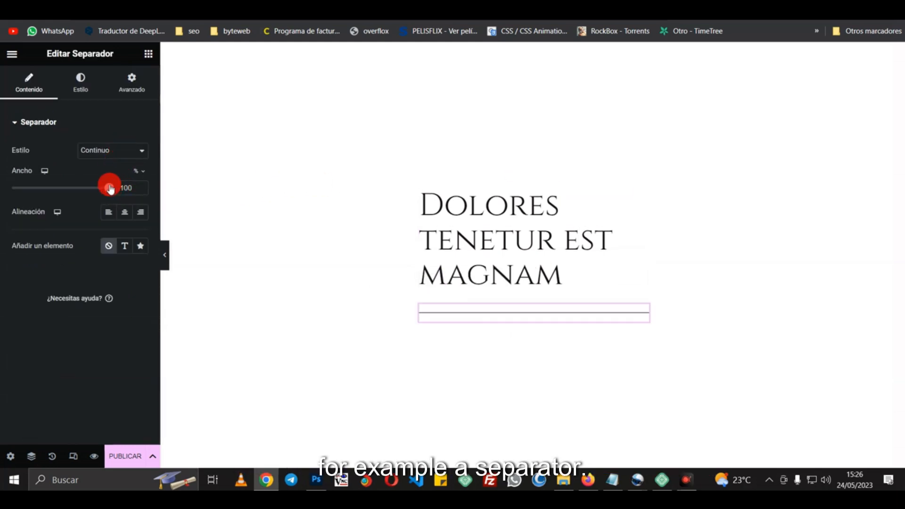
left_click_drag(97, 189, 95, 188)
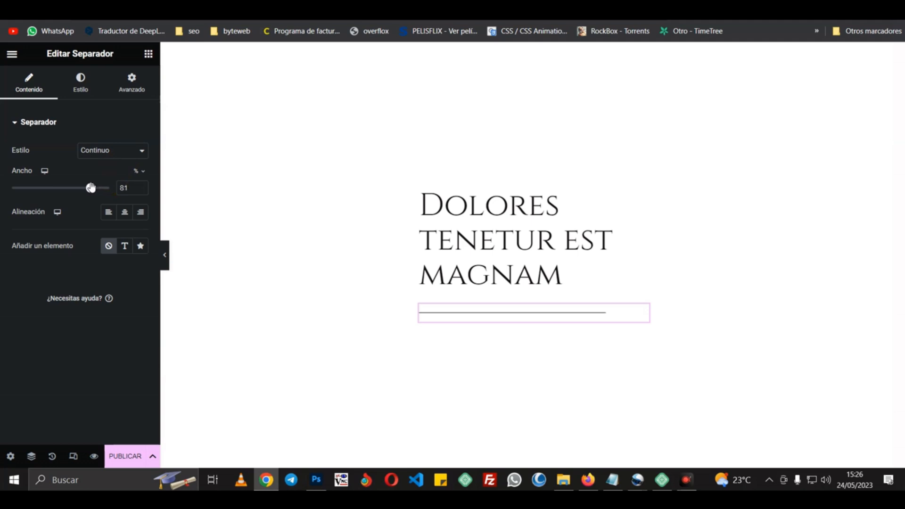
left_click(109, 213)
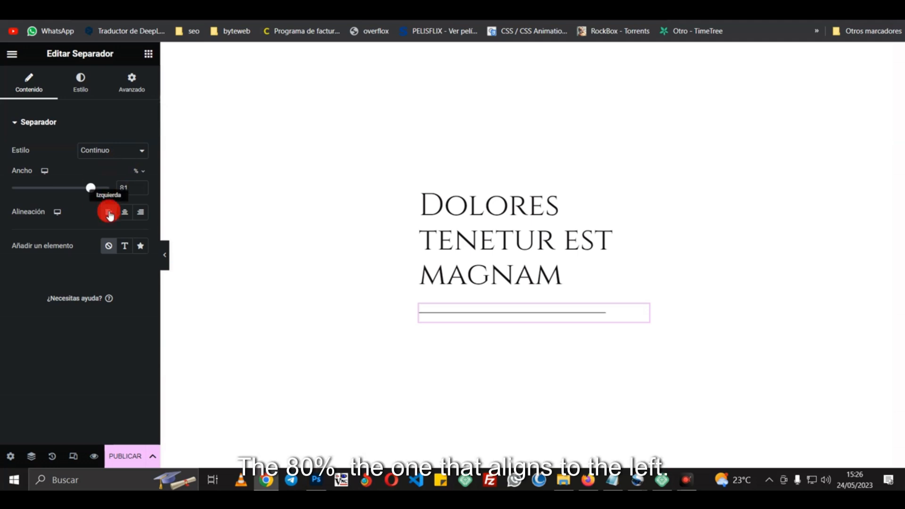
- Add a button below the separator with the text "Leer más" and link it dynamically to URL de la entrada
left_click(148, 54)
scroll(116, 239, "down", 5)
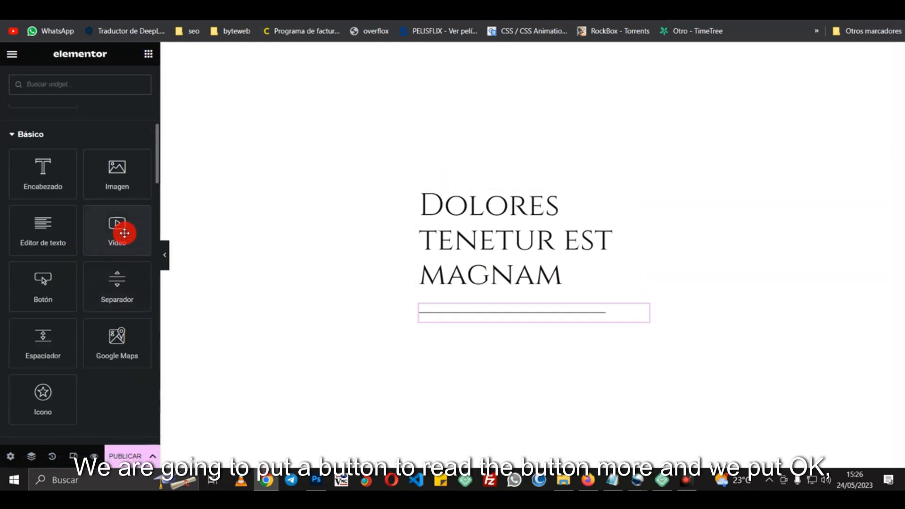
left_click_drag(57, 289, 486, 319)
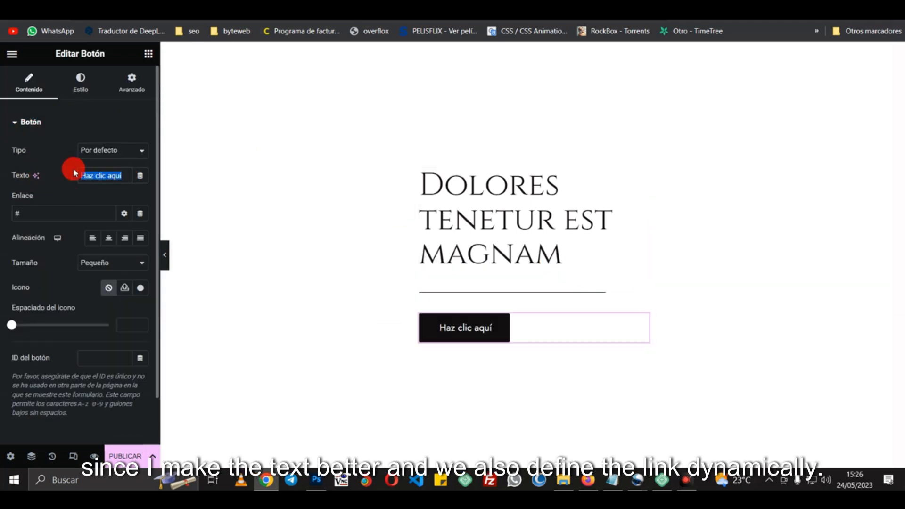
type("Leer")
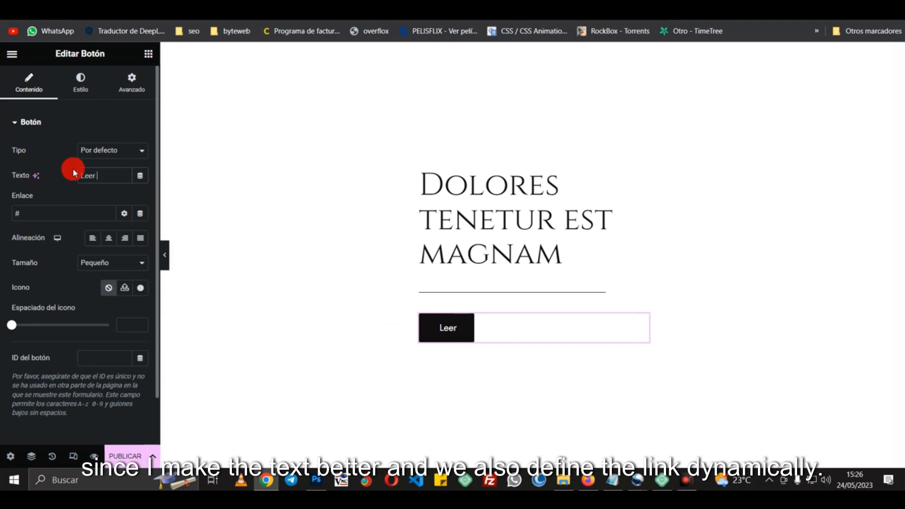
type(" más")
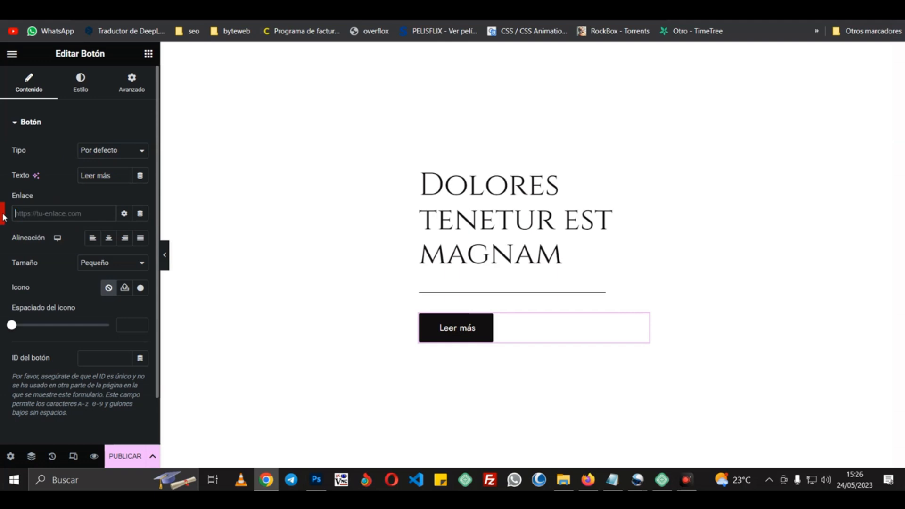
left_click(140, 213)
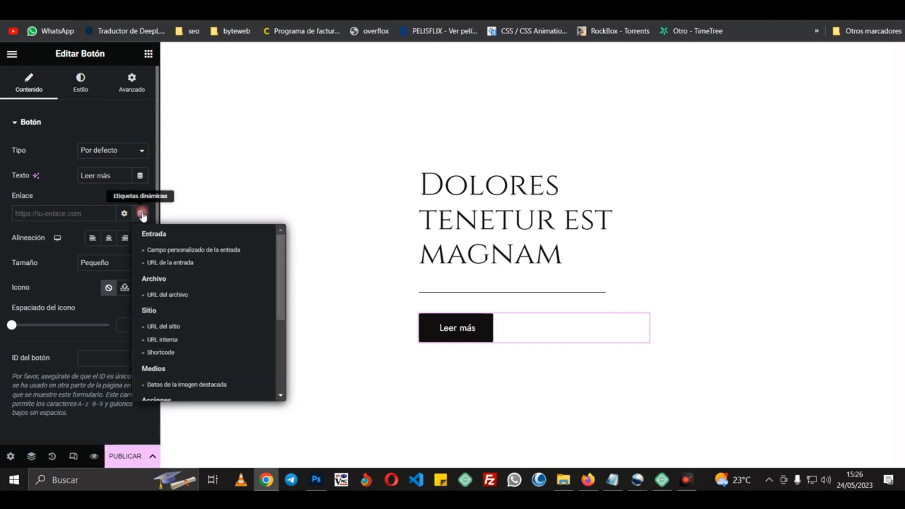
left_click(170, 263)
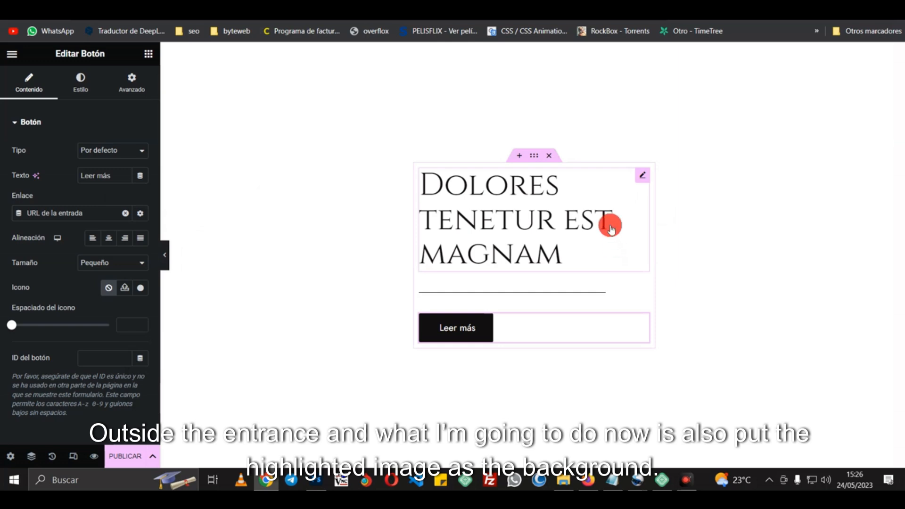
- Set the padding of the container around the title, separator and button to 20 px on all sides
left_click(536, 159)
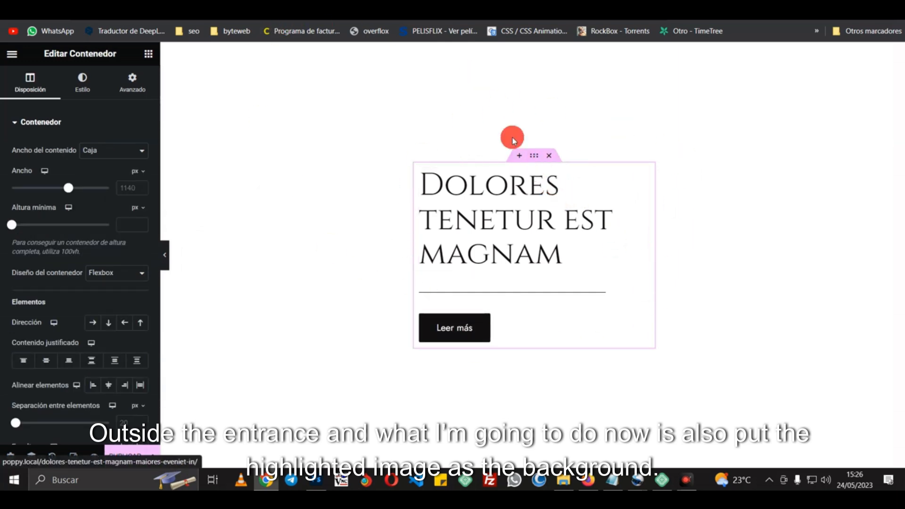
left_click(132, 81)
left_click(23, 209)
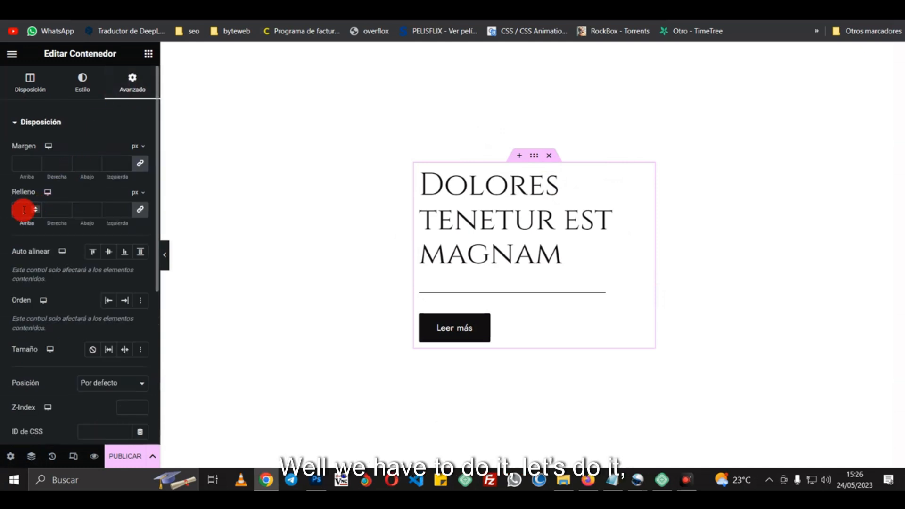
type("15")
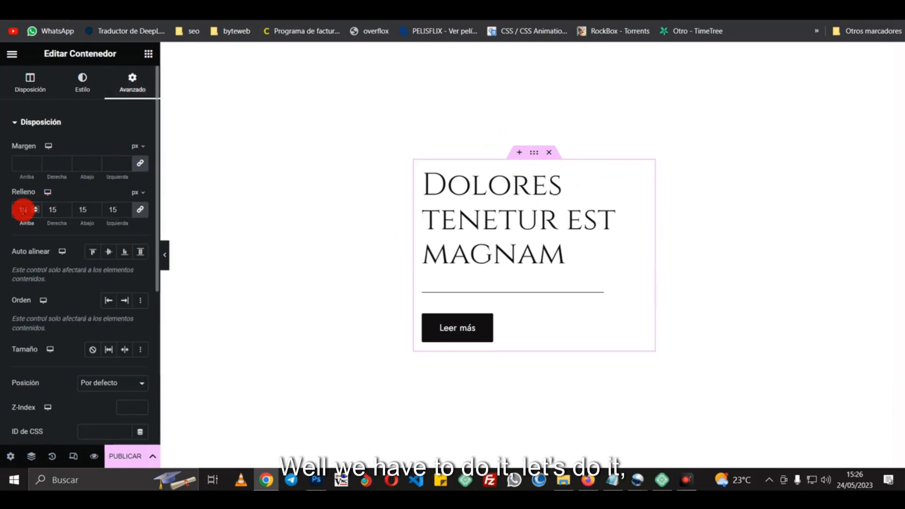
key("BackSpace")
key("BackSpace")
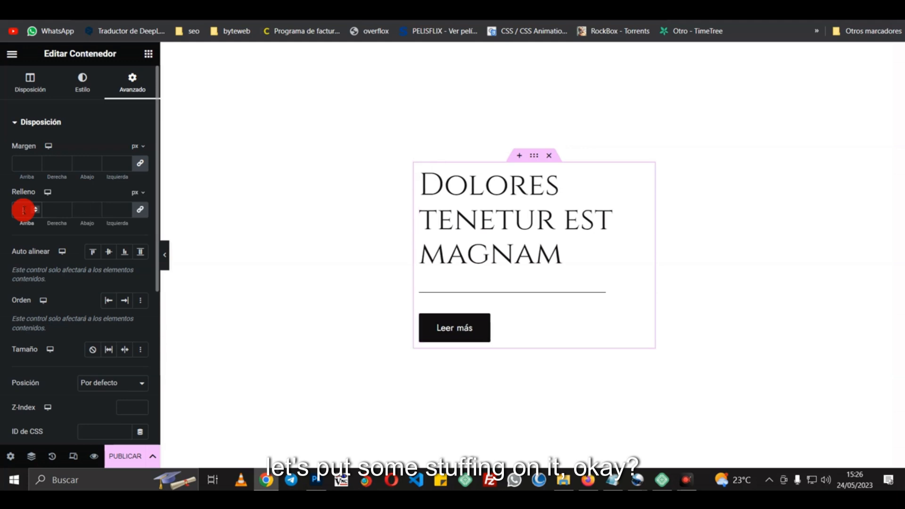
type("20")
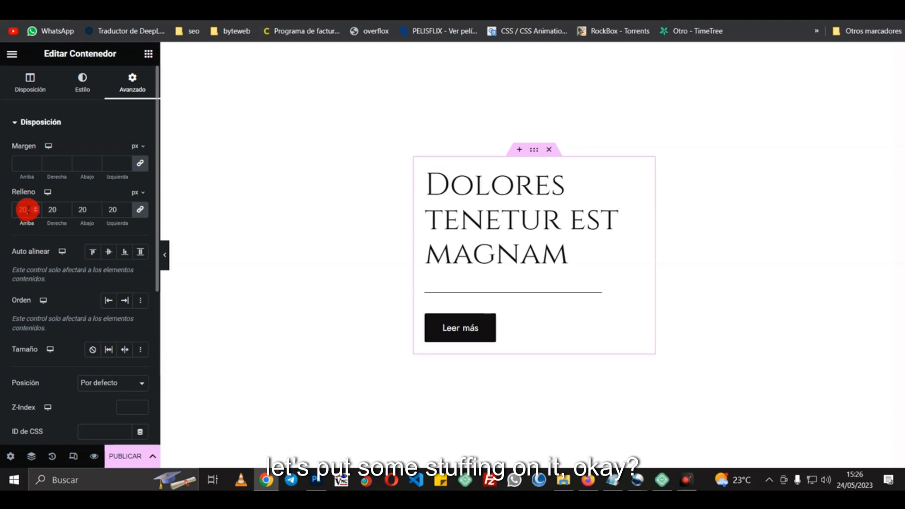
- Give the container a classic background that takes its image dynamically from Imagen destacada
left_click(82, 86)
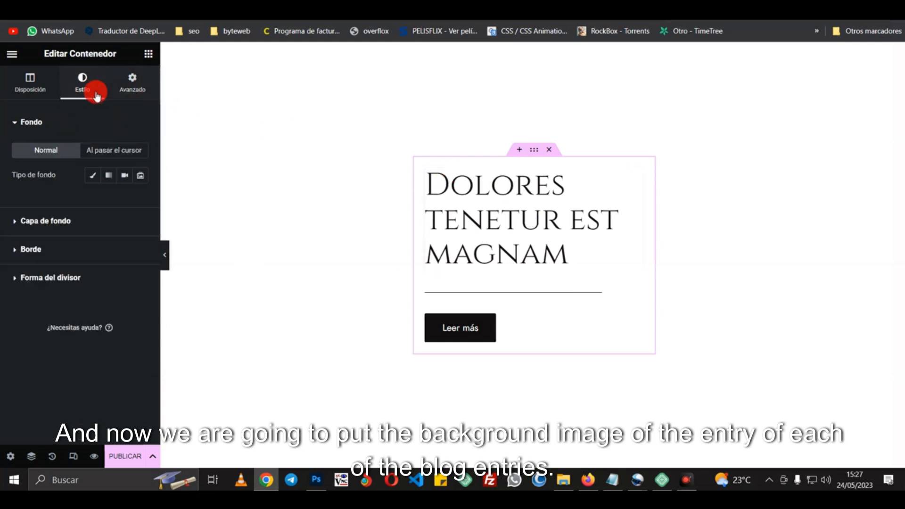
left_click(93, 175)
left_click(140, 281)
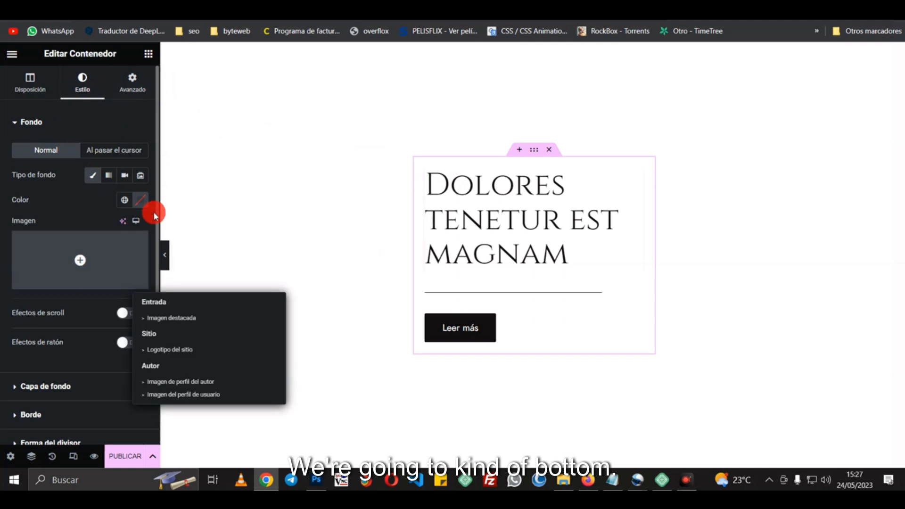
left_click(194, 322)
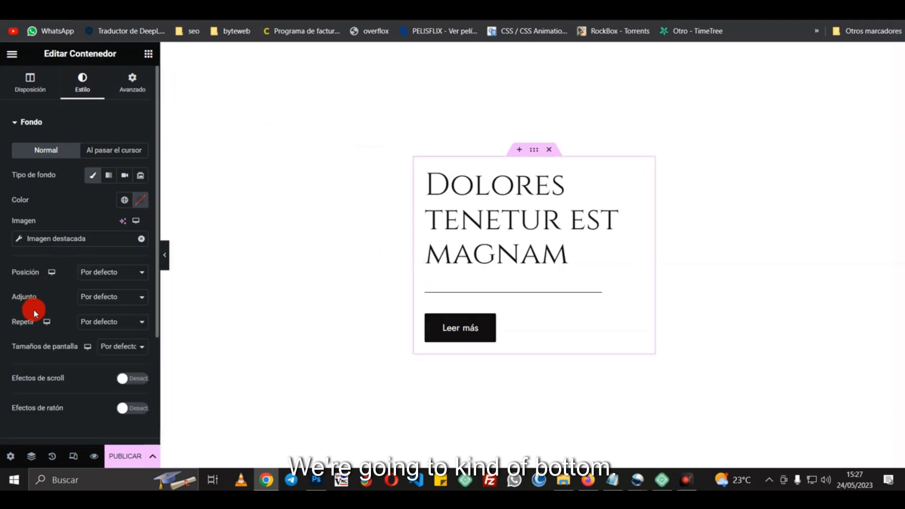
- Set the container's background image to position Centro centro, No-repetir and display size Abarcar
left_click(91, 282)
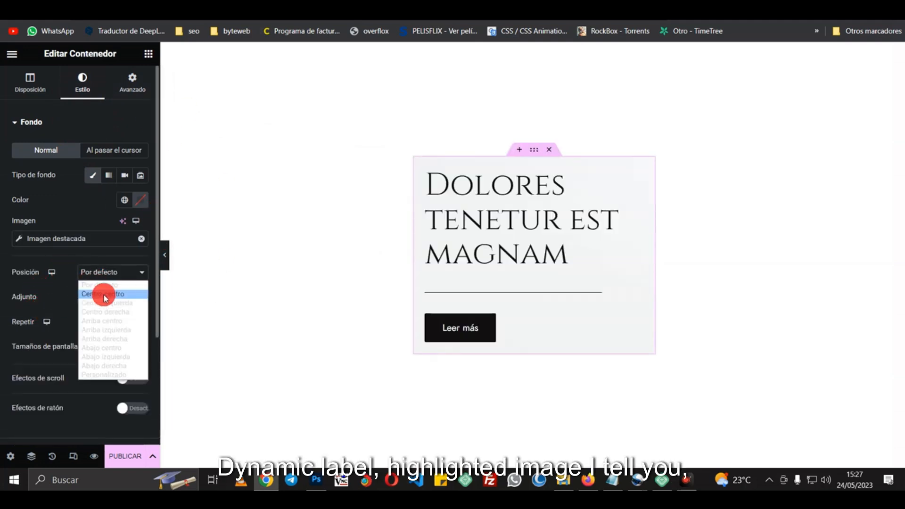
left_click(102, 295)
left_click(106, 322)
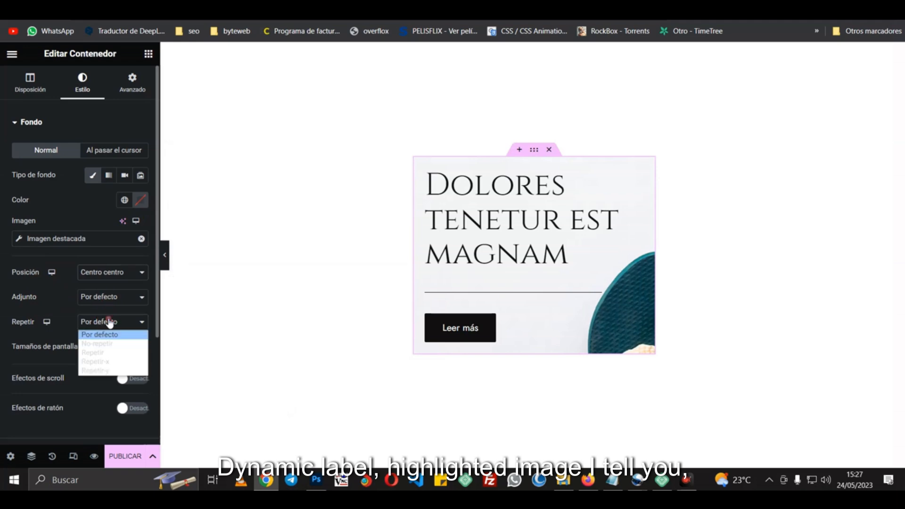
left_click(105, 342)
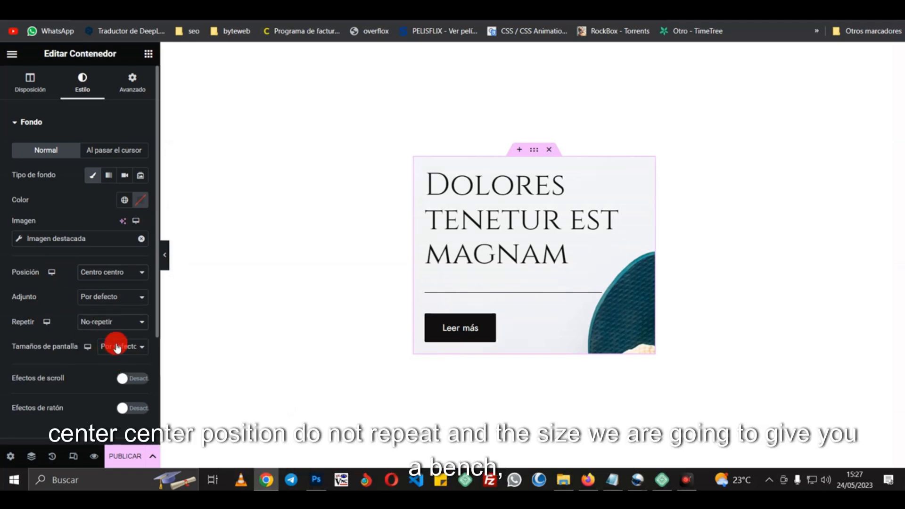
left_click(119, 347)
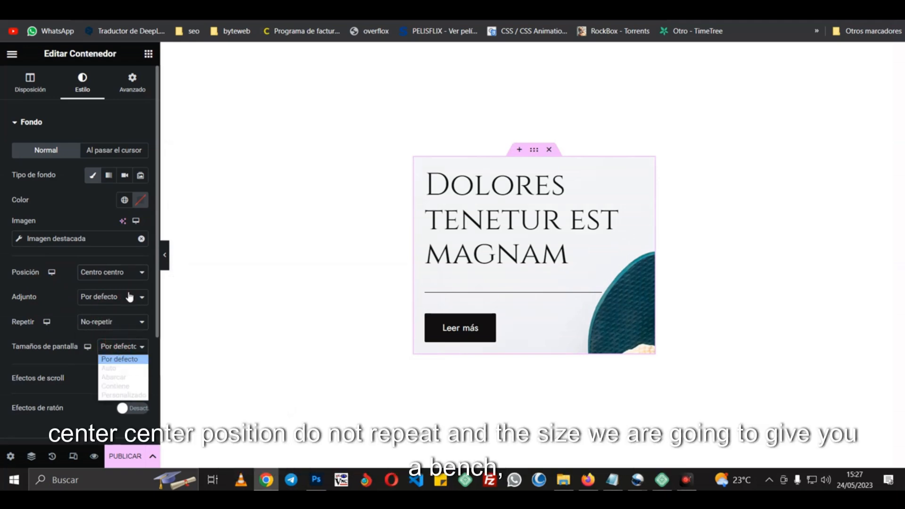
left_click(131, 380)
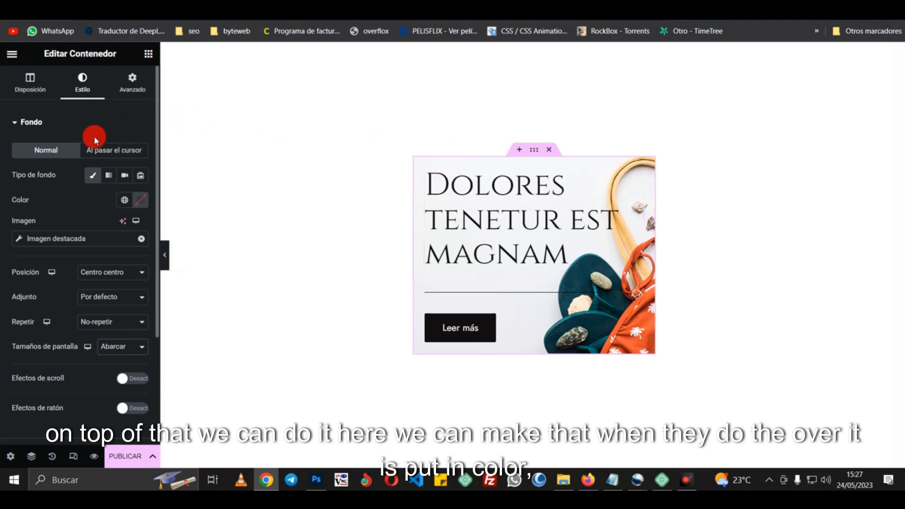
left_click(114, 150)
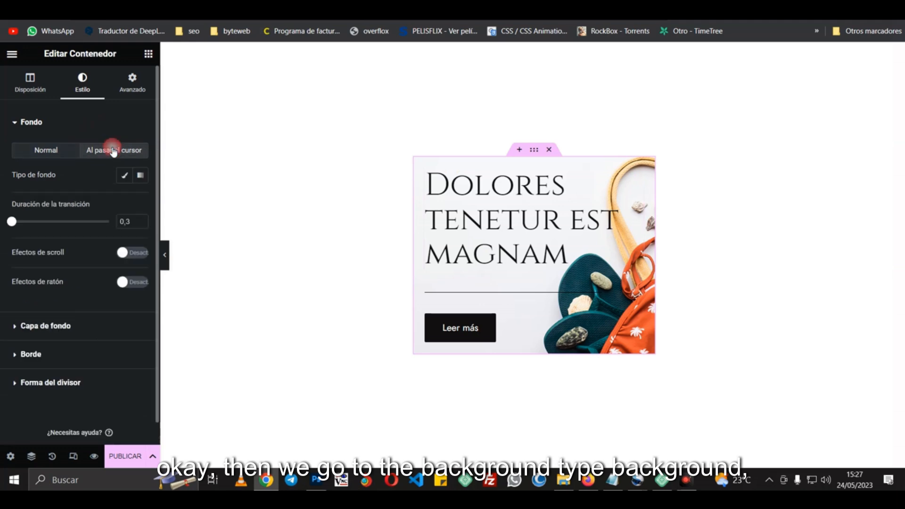
left_click(124, 175)
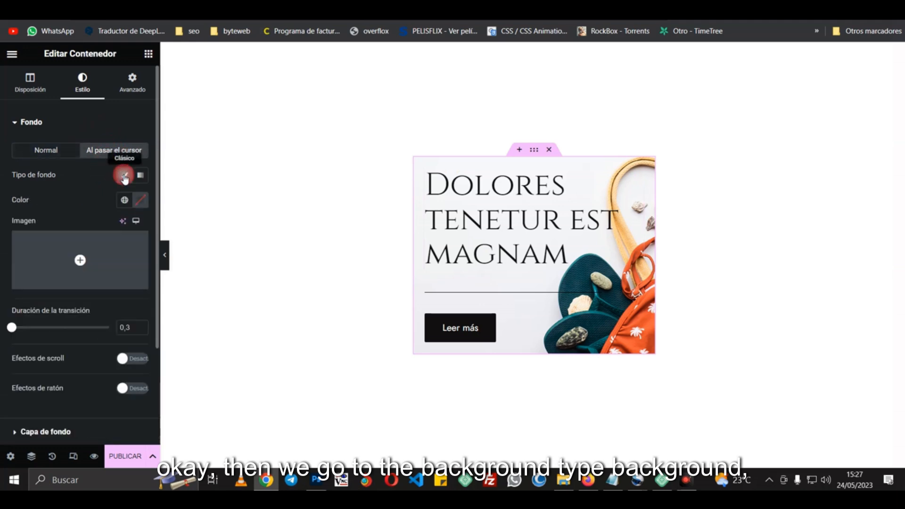
left_click(140, 200)
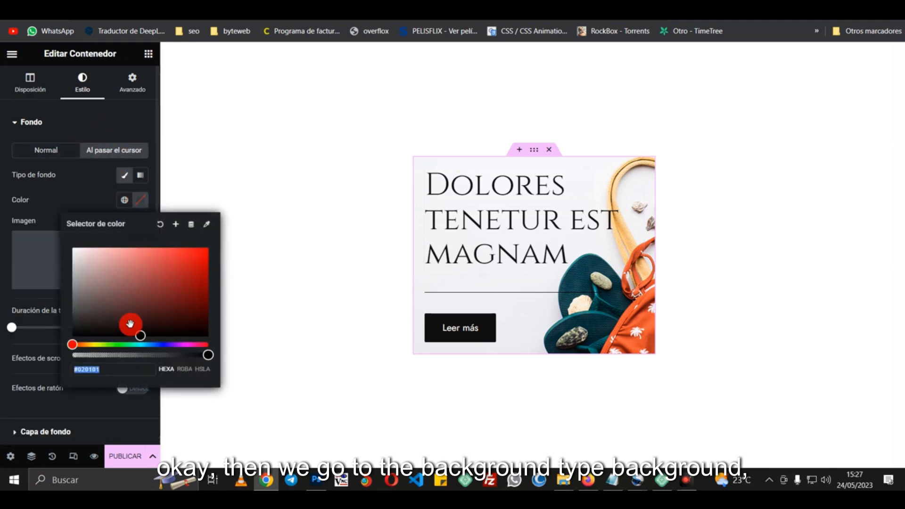
left_click_drag(142, 335, 82, 258)
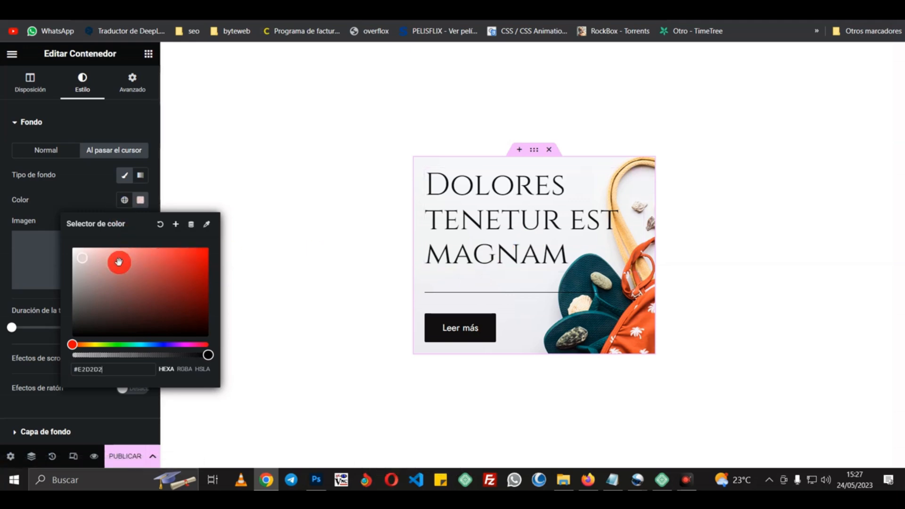
left_click_drag(97, 255, 99, 247)
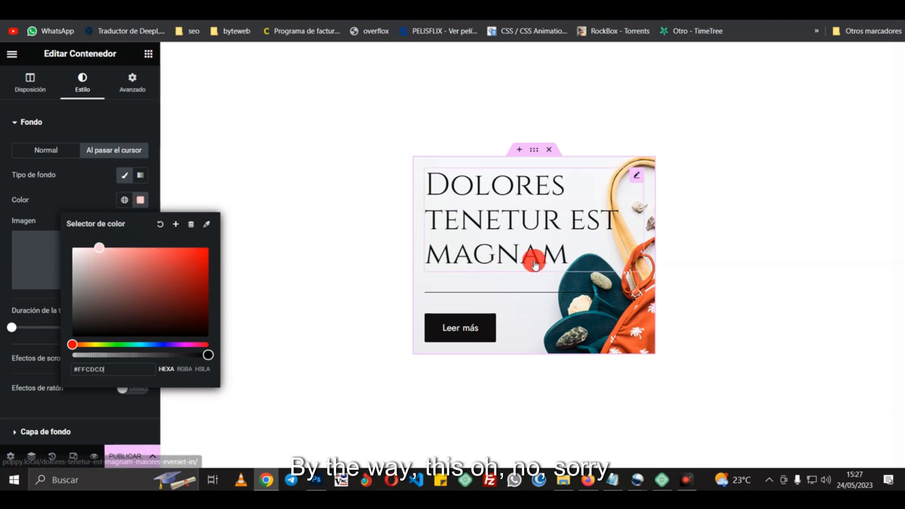
left_click(97, 185)
left_click(140, 200)
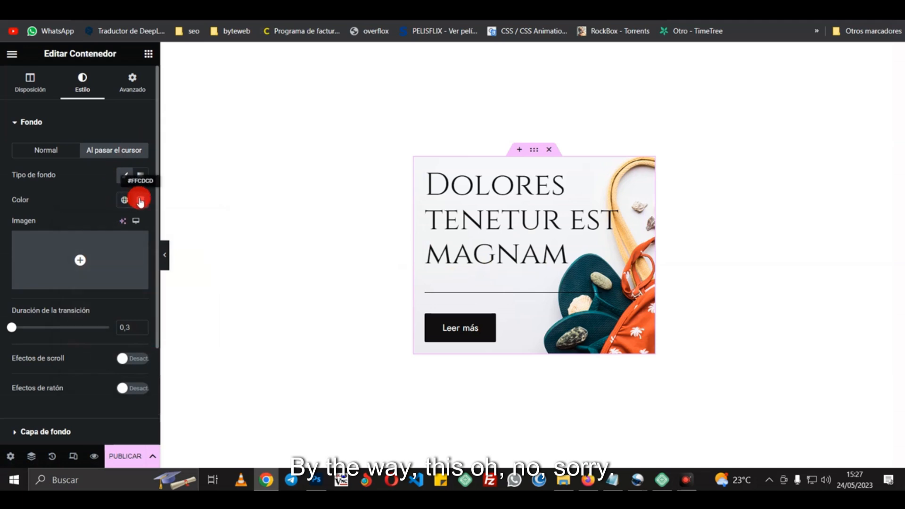
left_click(159, 225)
left_click(127, 189)
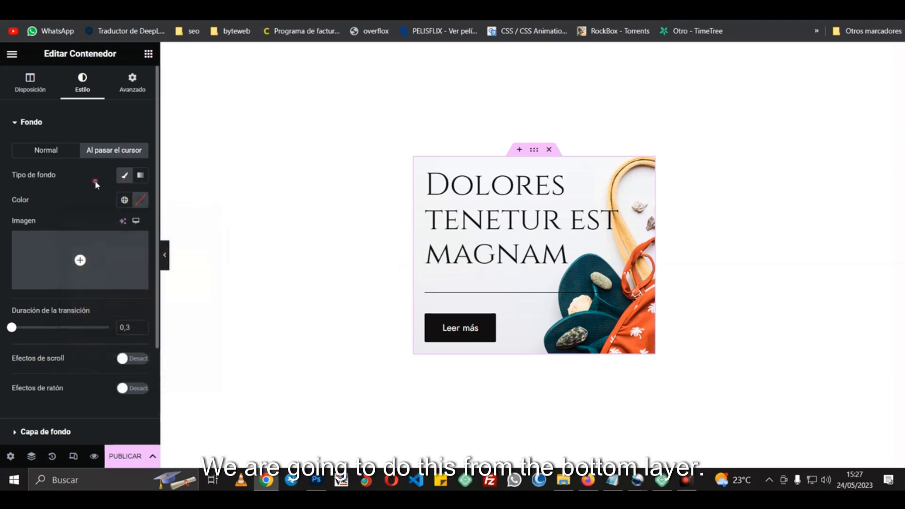
- Give the container's background overlay a classic hover color of #D6BEBED1 with a transition duration of 0.9
scroll(94, 179, "down", 3)
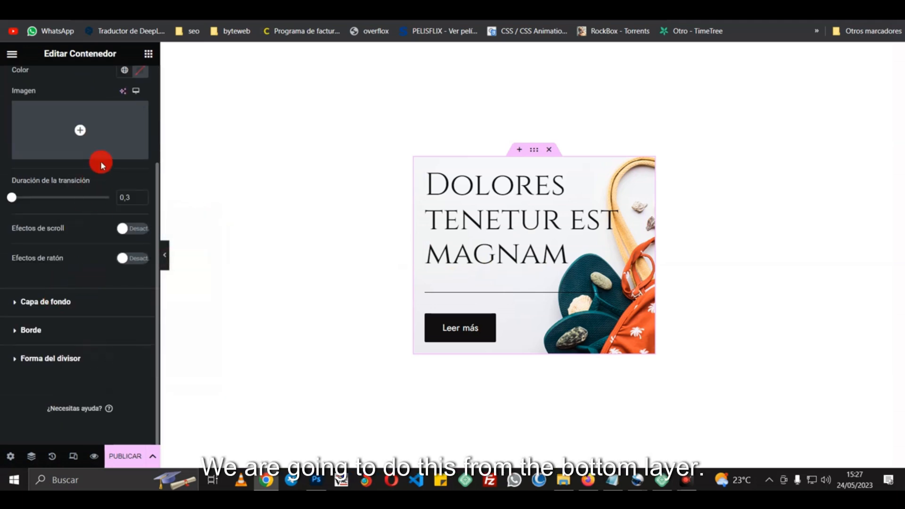
left_click(70, 302)
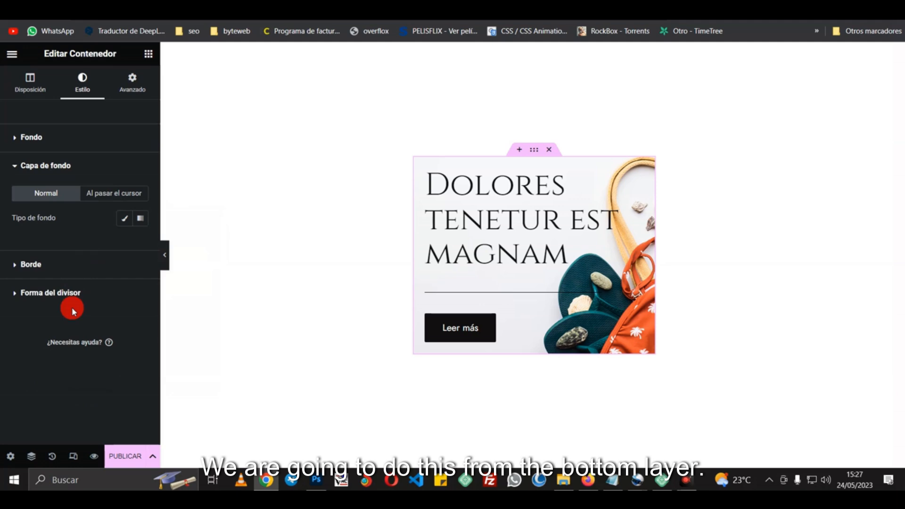
left_click(109, 198)
left_click(125, 225)
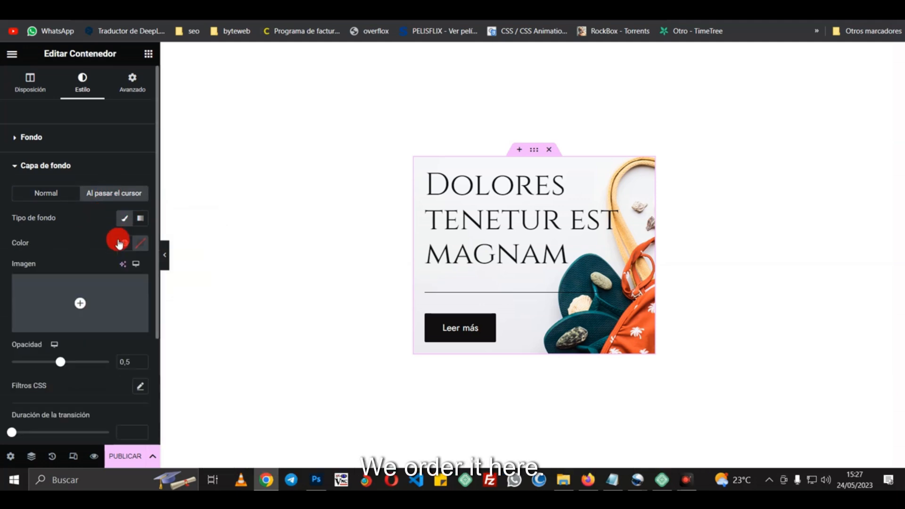
left_click(140, 243)
left_click(141, 354)
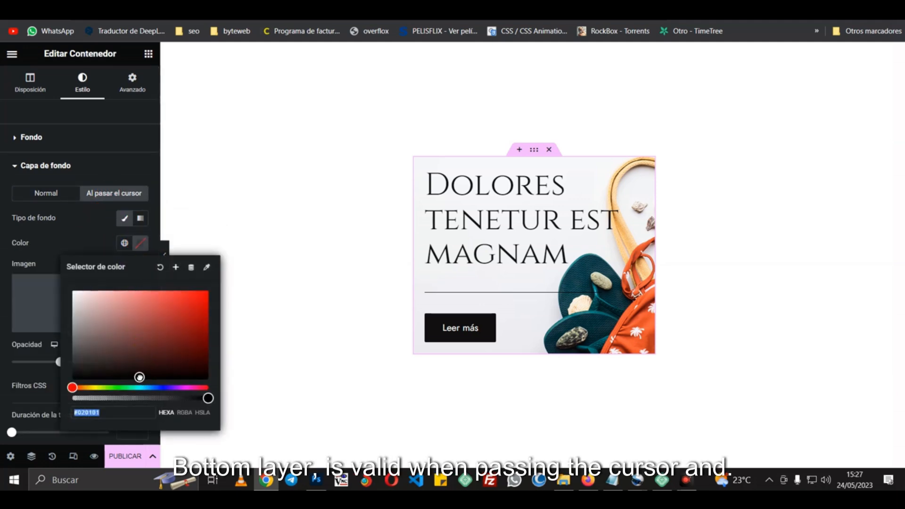
left_click(115, 332)
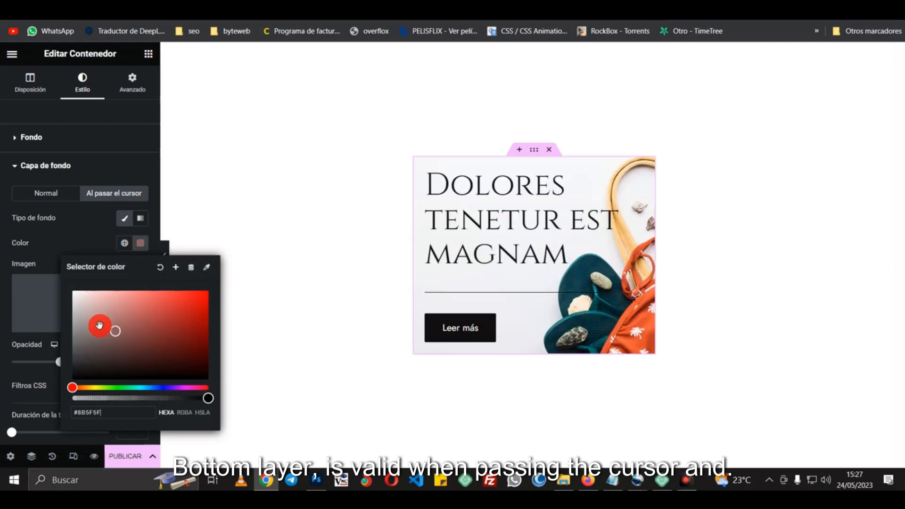
left_click_drag(100, 325, 111, 330)
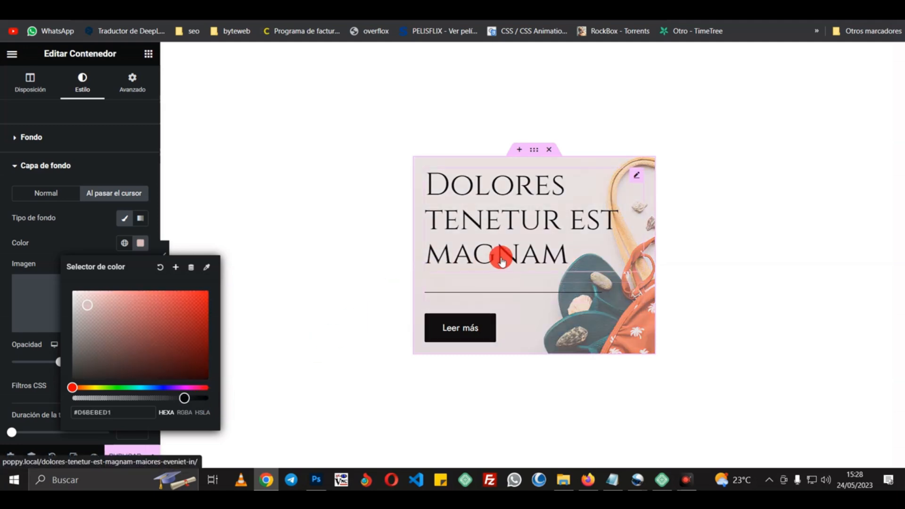
left_click(72, 227)
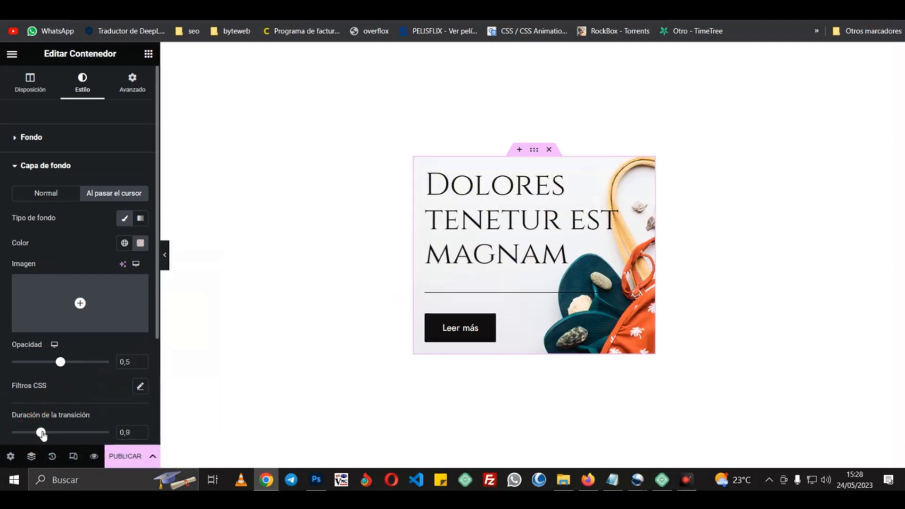
left_click(541, 263)
left_click(96, 226)
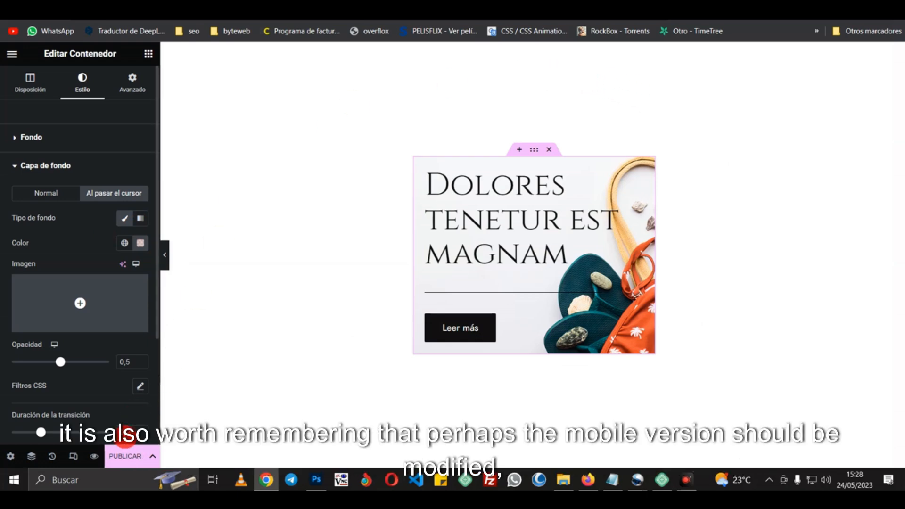
- Reduce the entry title's typography size to 33 px for the mobile version and return to the desktop view
left_click(72, 458)
left_click(501, 57)
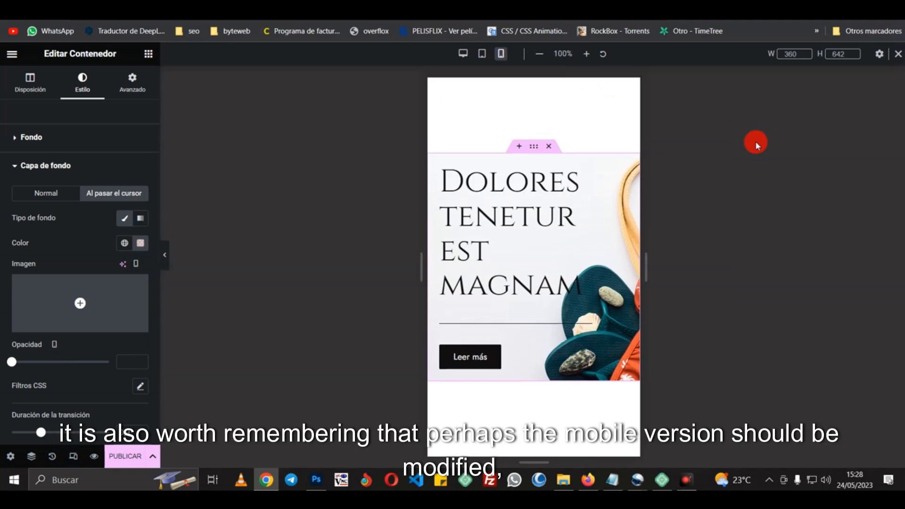
left_click(620, 177)
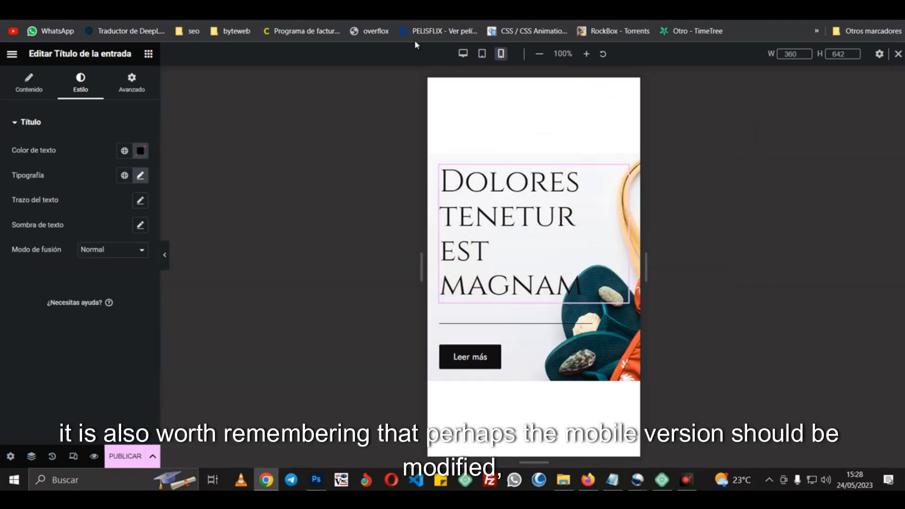
left_click(141, 176)
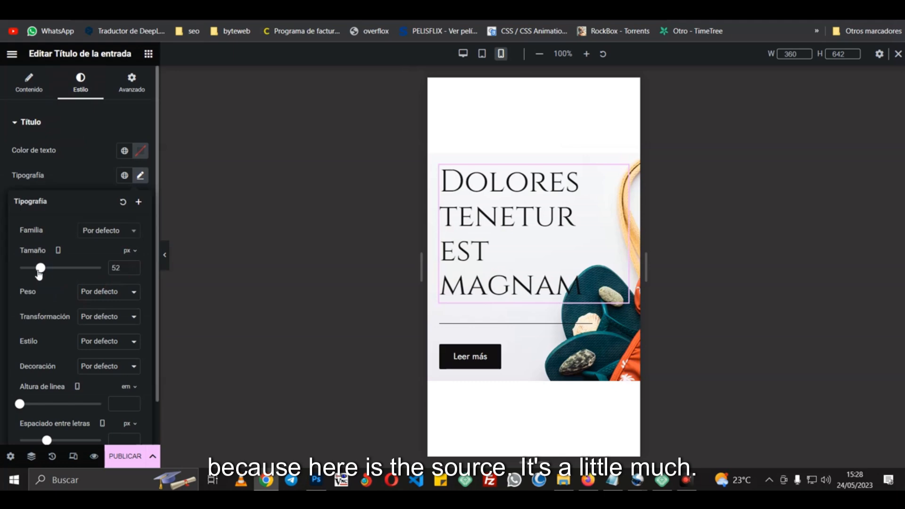
left_click_drag(40, 275, 32, 275)
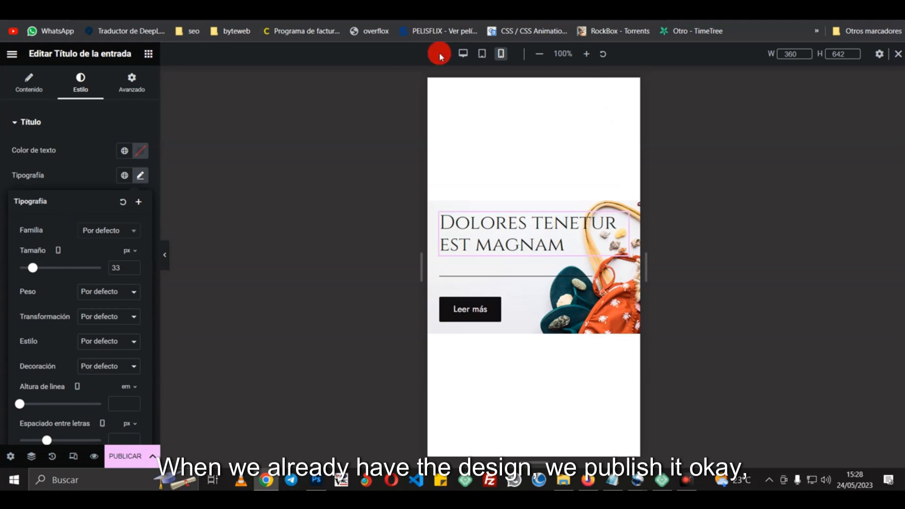
left_click(464, 54)
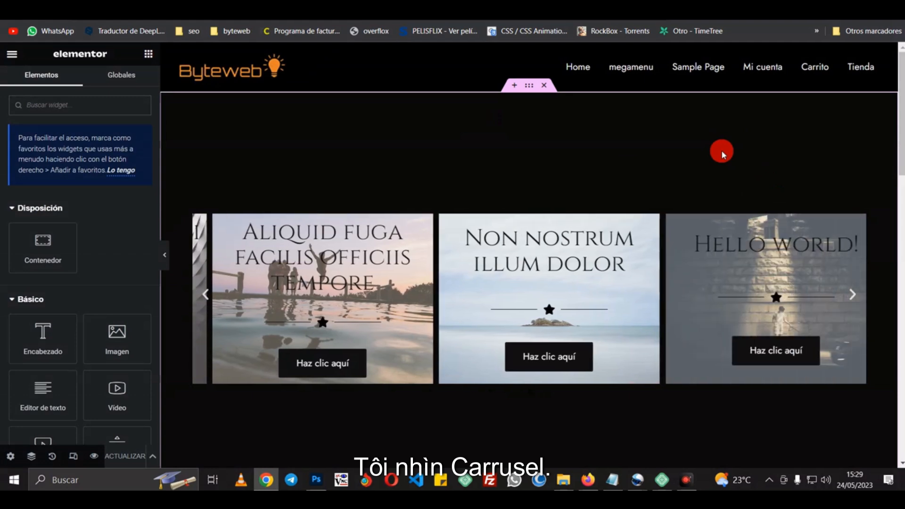
- Add a Loop Carousel widget below the existing post carousel on the page
scroll(118, 198, "down", 5)
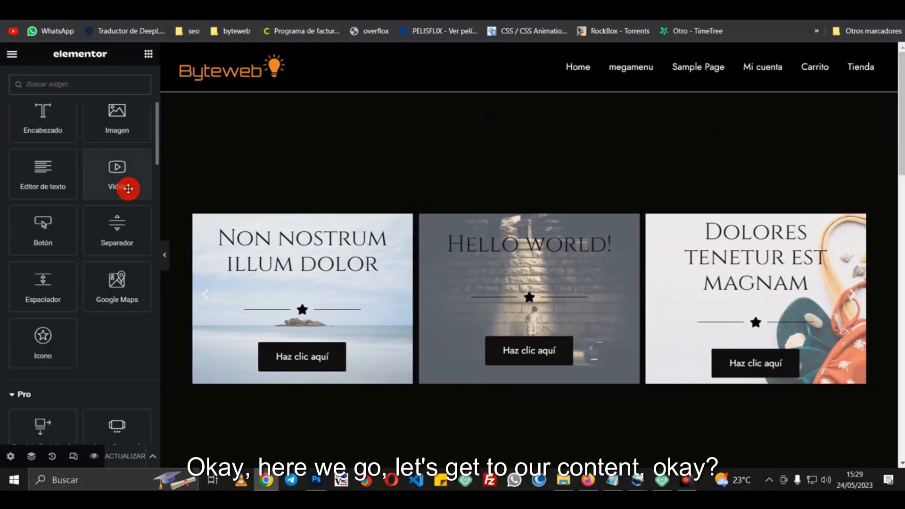
scroll(128, 188, "down", 3)
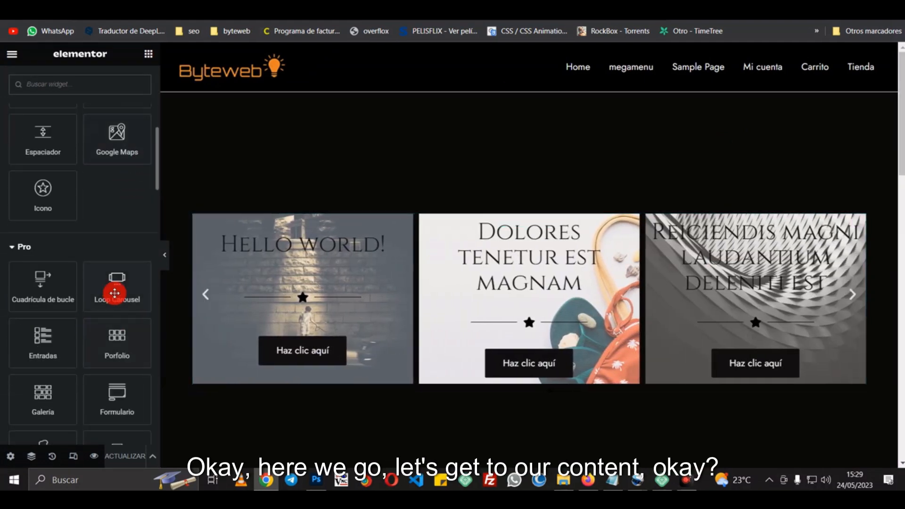
left_click_drag(116, 285, 395, 331)
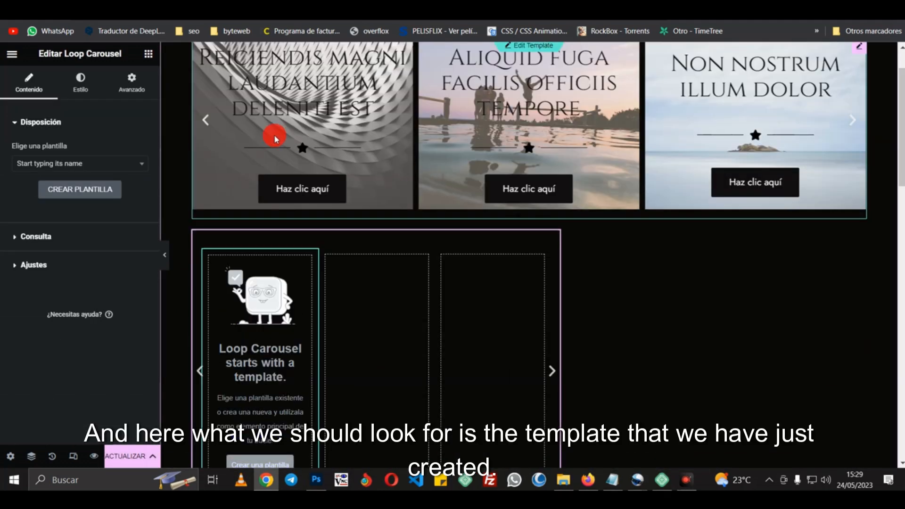
- Choose the template Elementor Elemento de bucle #980 for the new Loop Carousel
left_click(85, 164)
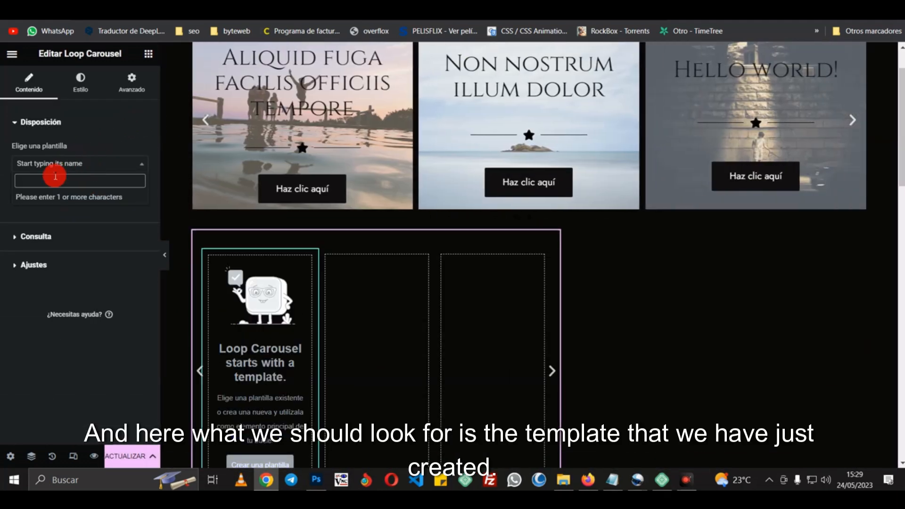
left_click(53, 182)
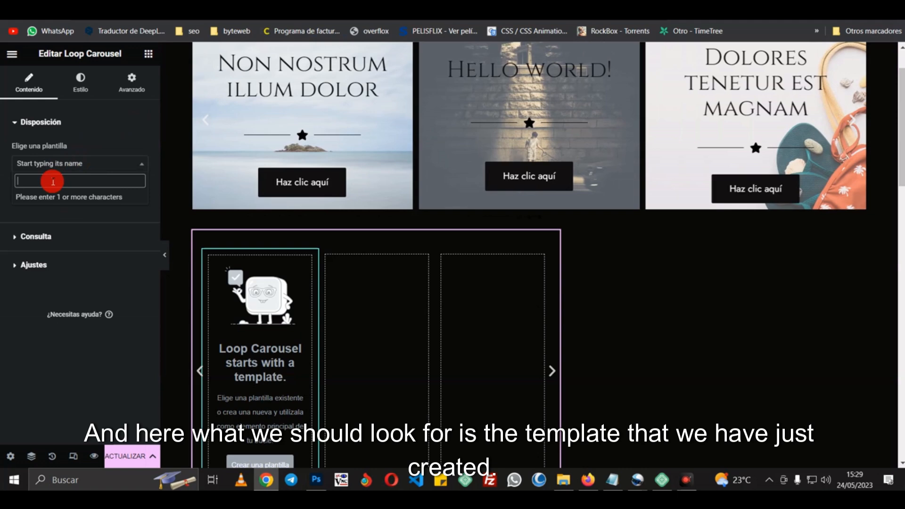
type("loo")
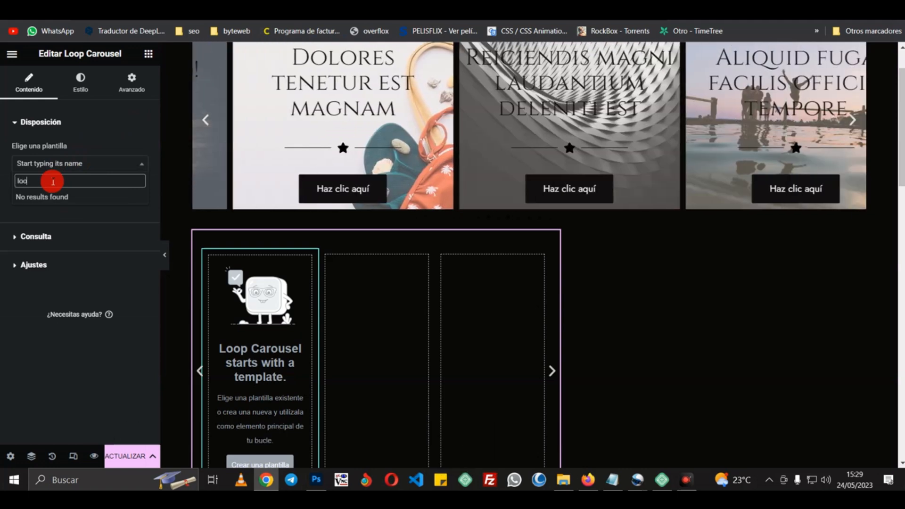
key("BackSpace")
key("BackSpace")
key("BackSpace")
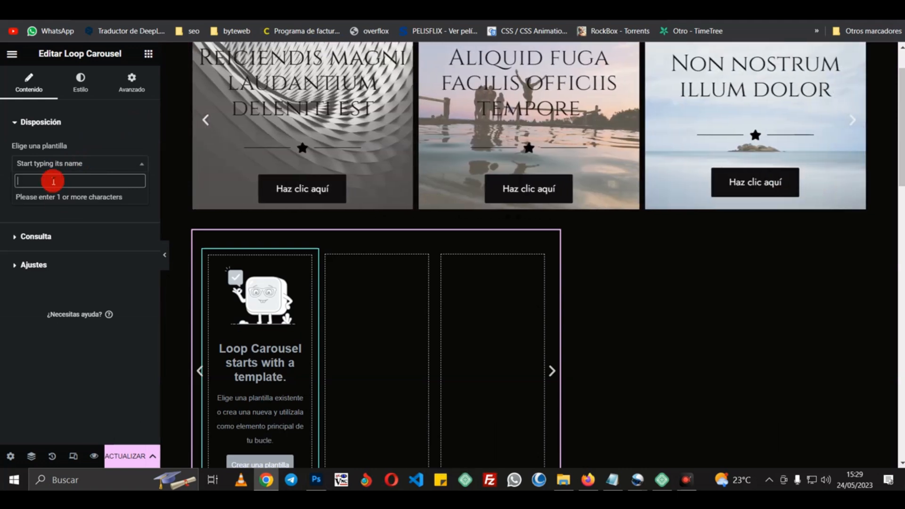
type("elem")
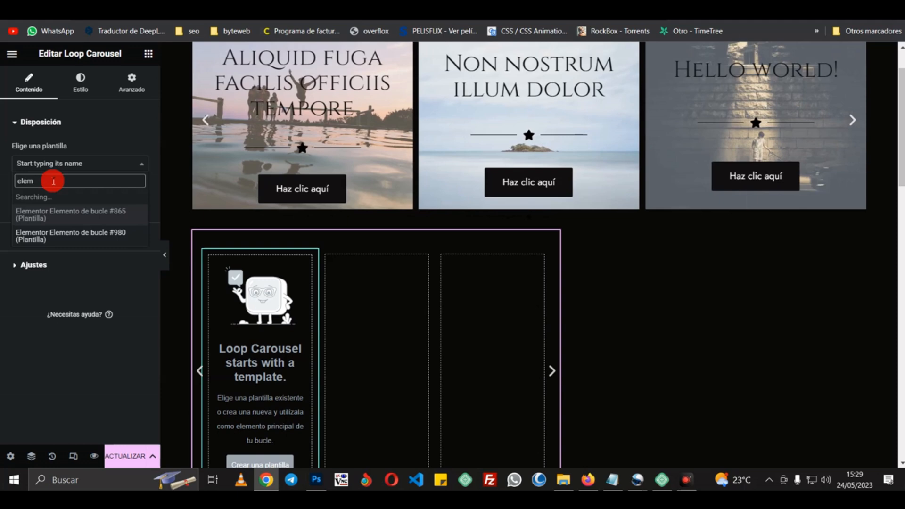
left_click(101, 234)
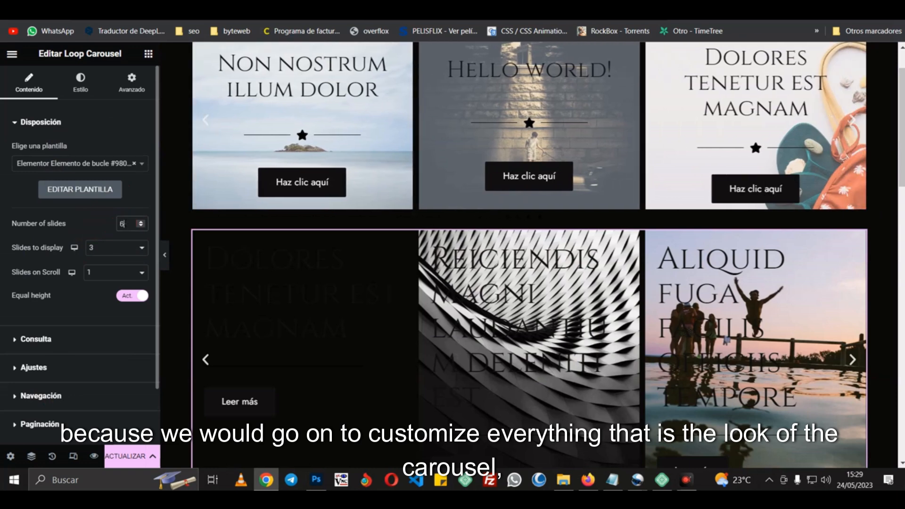
- Set the Loop Carousel's number of slides to display to 2
left_click(127, 223)
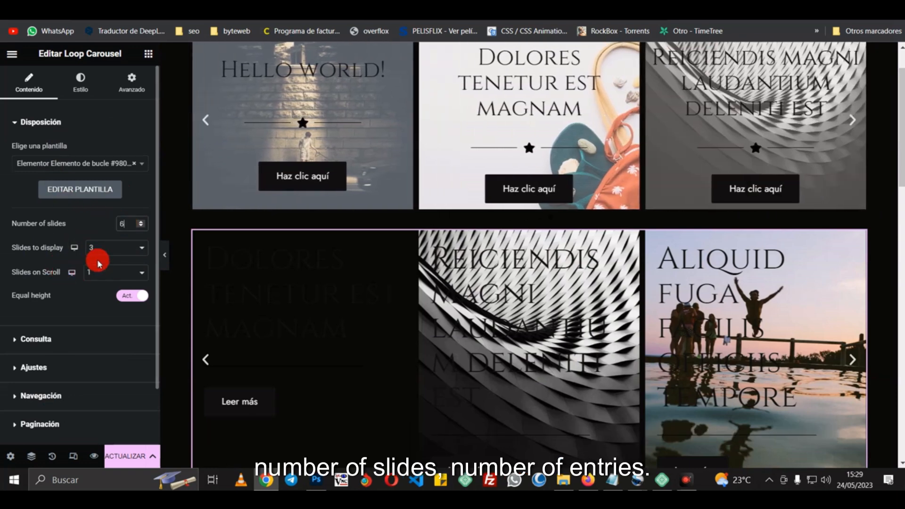
left_click(111, 250)
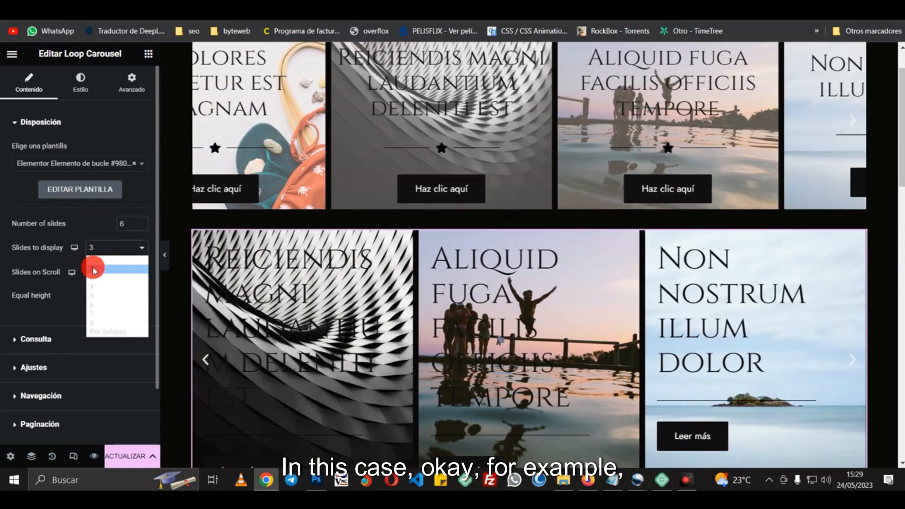
left_click(94, 270)
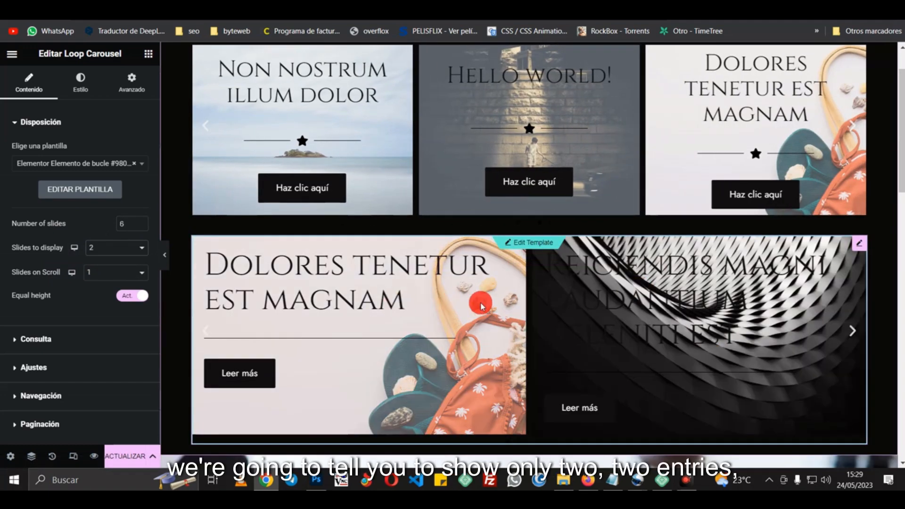
- Examine the Loop Carousel's query options for including or excluding entries, date filter and ordering
scroll(58, 297, "down", 2)
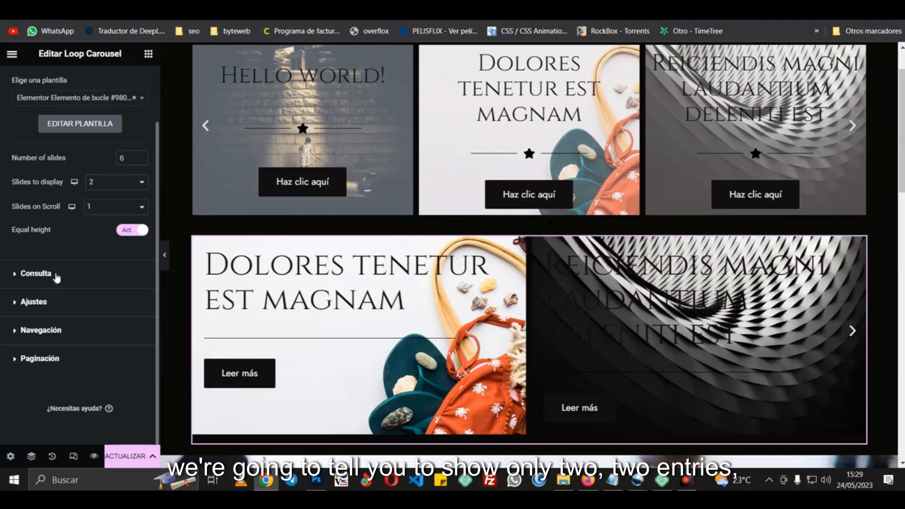
left_click(55, 276)
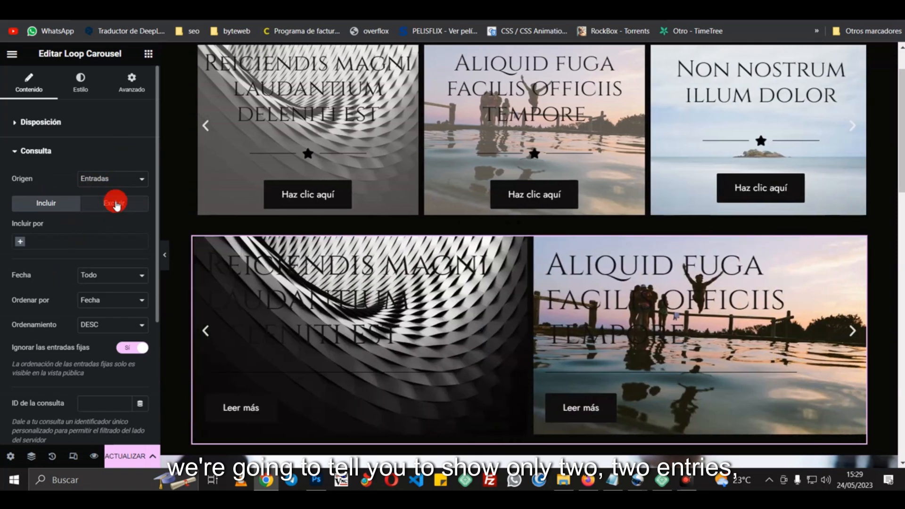
left_click(120, 203)
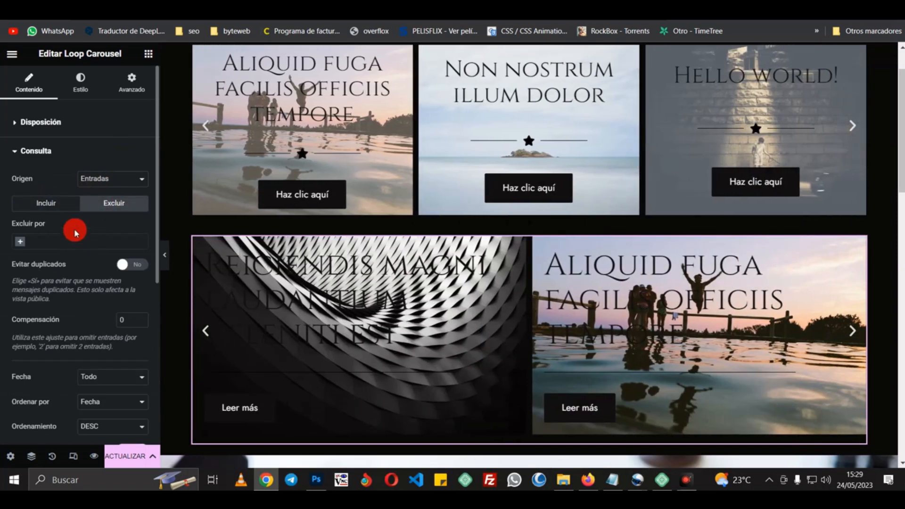
left_click(47, 203)
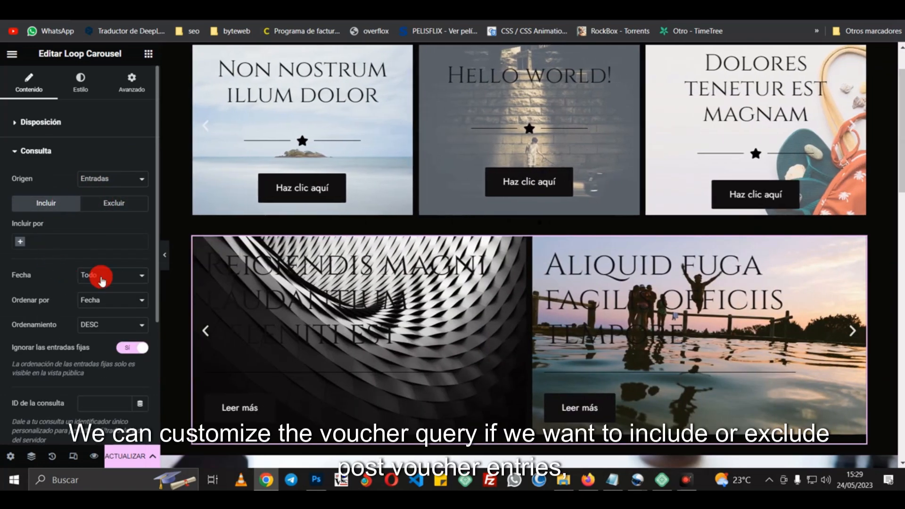
left_click(102, 278)
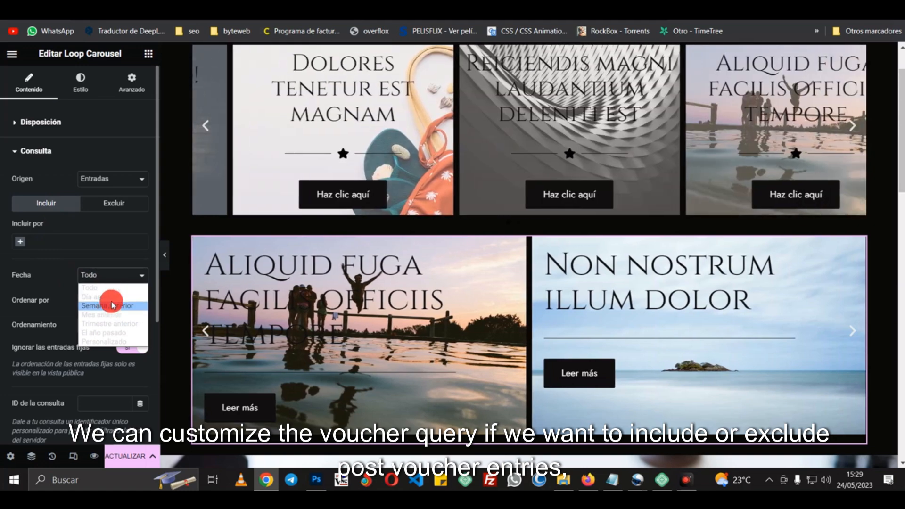
left_click(99, 325)
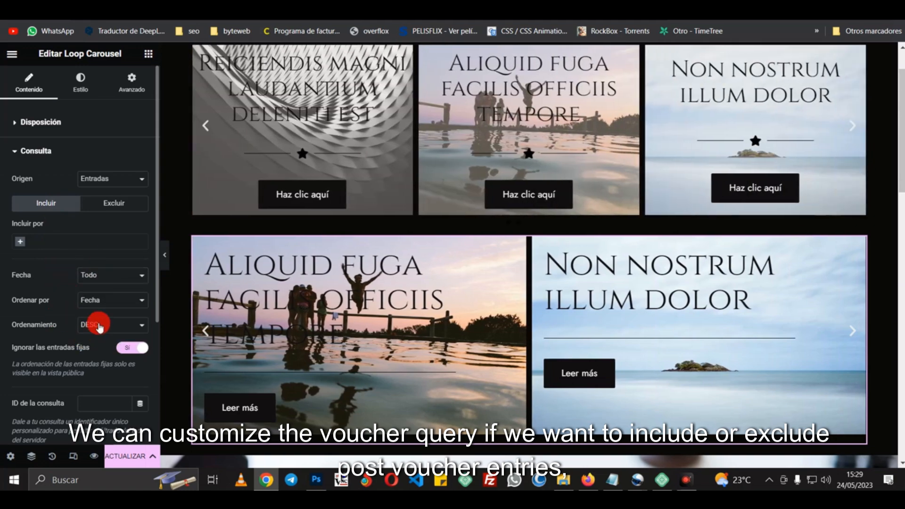
scroll(68, 267, "down", 3)
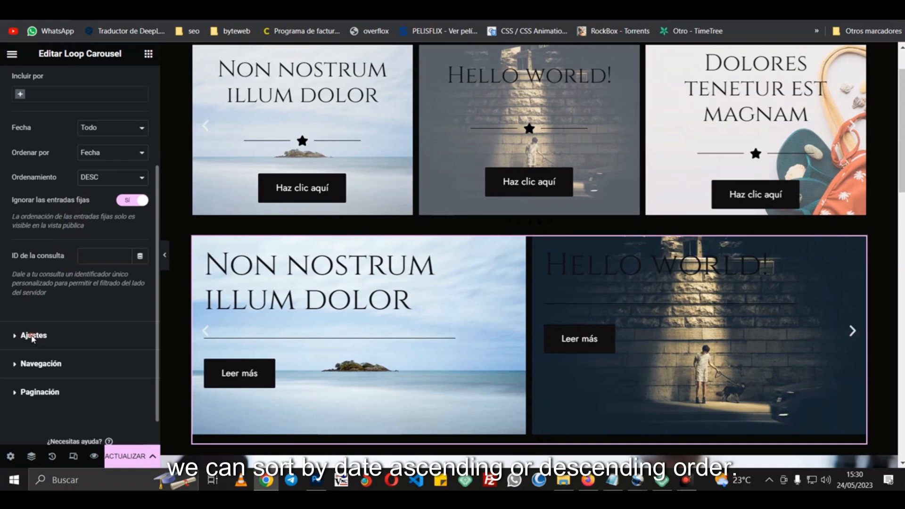
- Set the Loop Carousel's scroll direction to Derecha
left_click(34, 336)
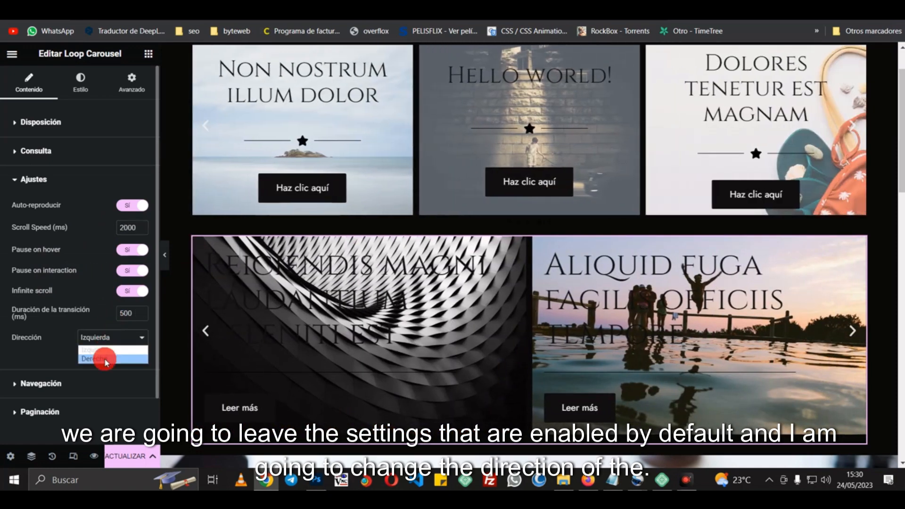
left_click(104, 358)
scroll(47, 334, "down", 1)
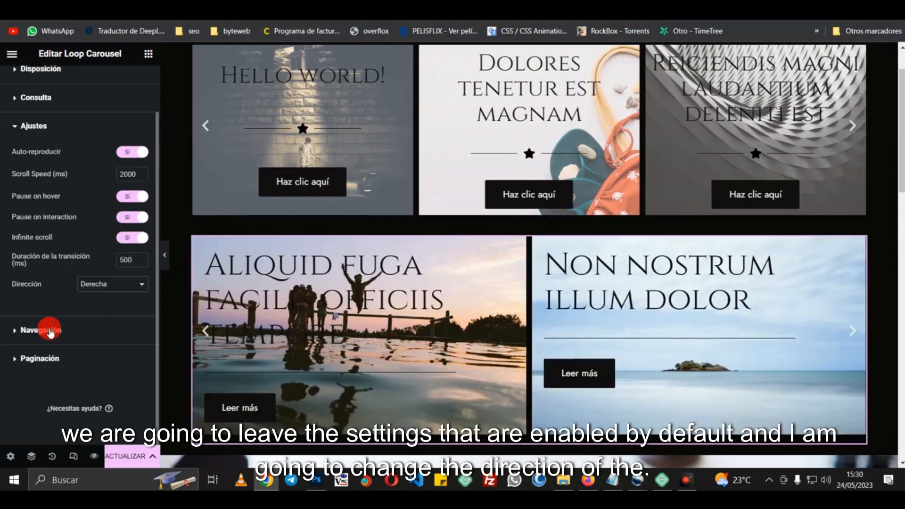
- Examine the Loop Carousel's arrow navigation and pagination content settings
left_click(45, 329)
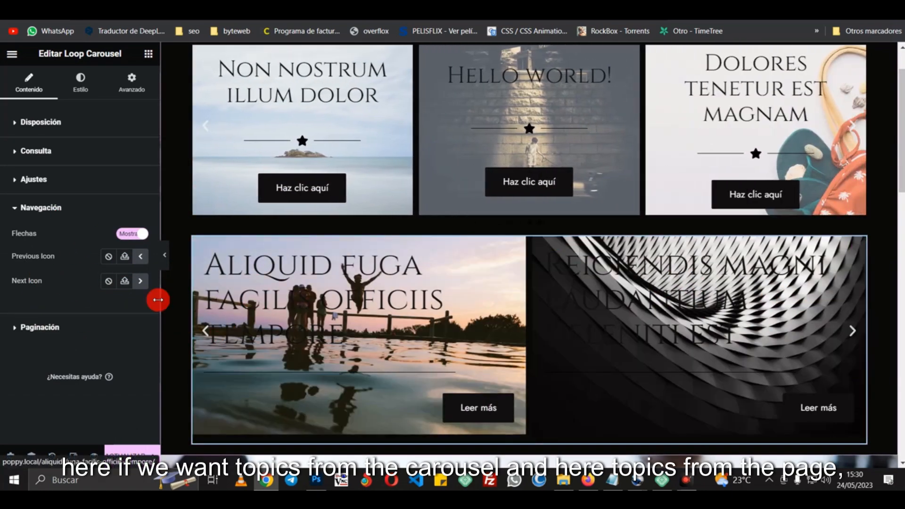
left_click(70, 333)
left_click(99, 264)
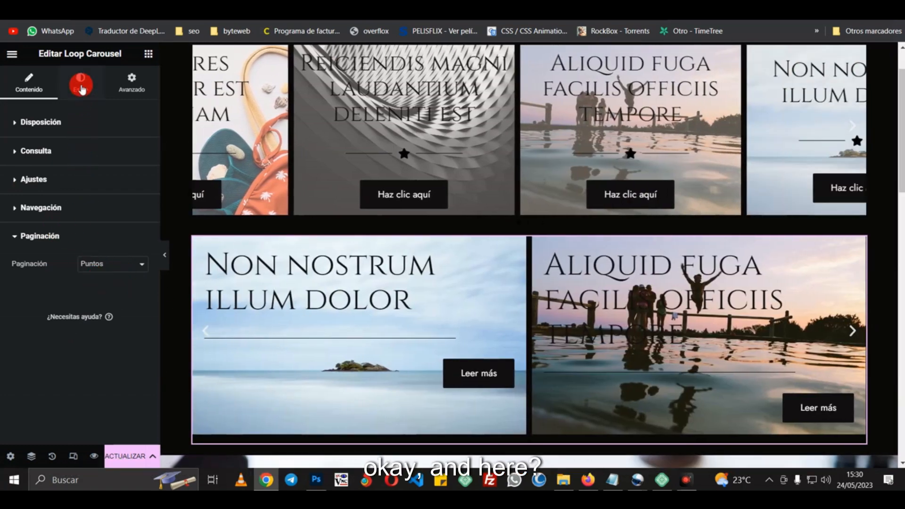
- Set the Loop Carousel's gap between slides to 44 and review its navigation and pagination style options
left_click(81, 88)
left_click(19, 164)
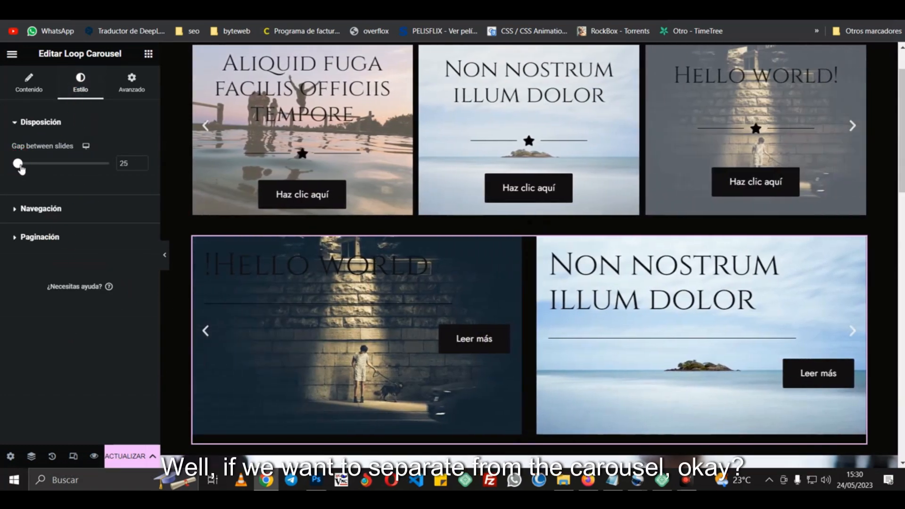
left_click_drag(20, 166, 24, 166)
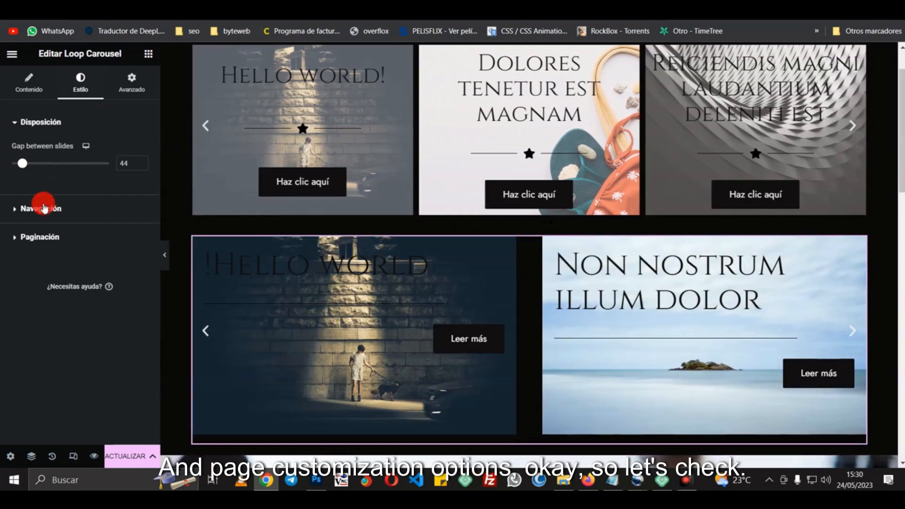
left_click(44, 208)
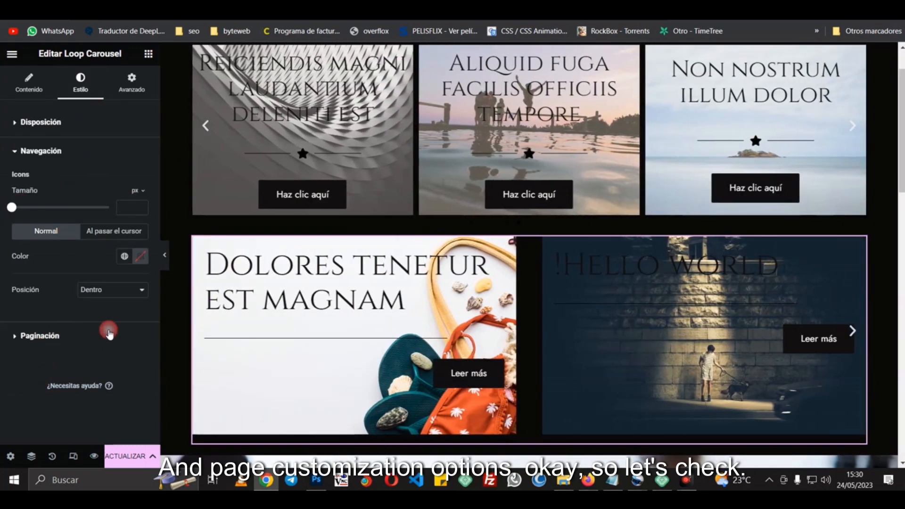
left_click(42, 340)
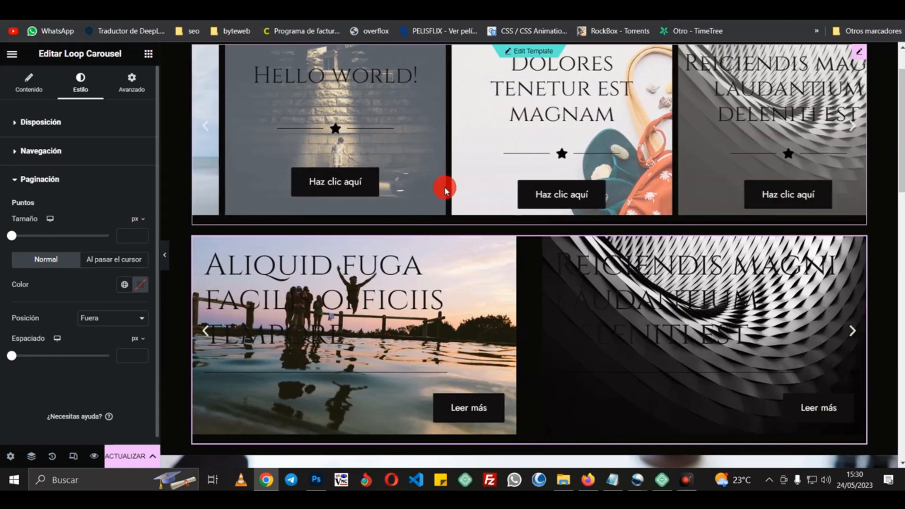
- Update the page and check the new carousel below the existing one on the published page
left_click(125, 455)
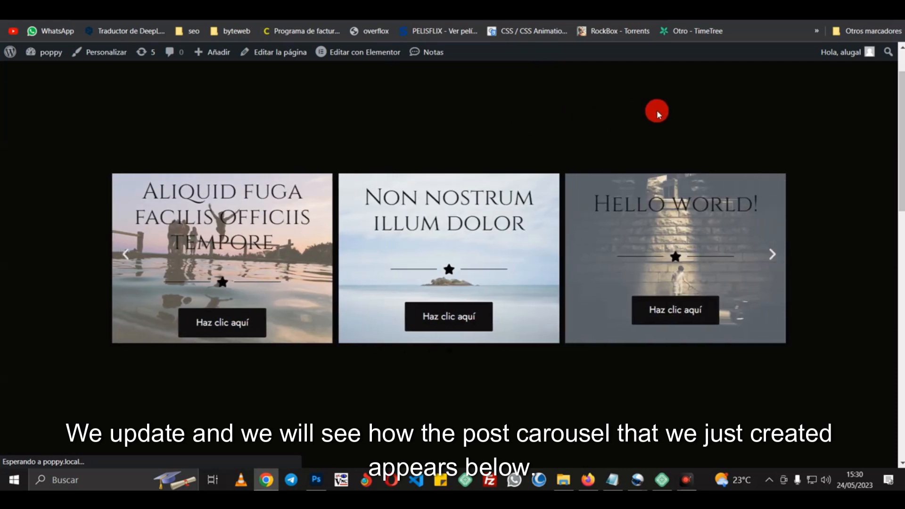
scroll(844, 168, "down", 1)
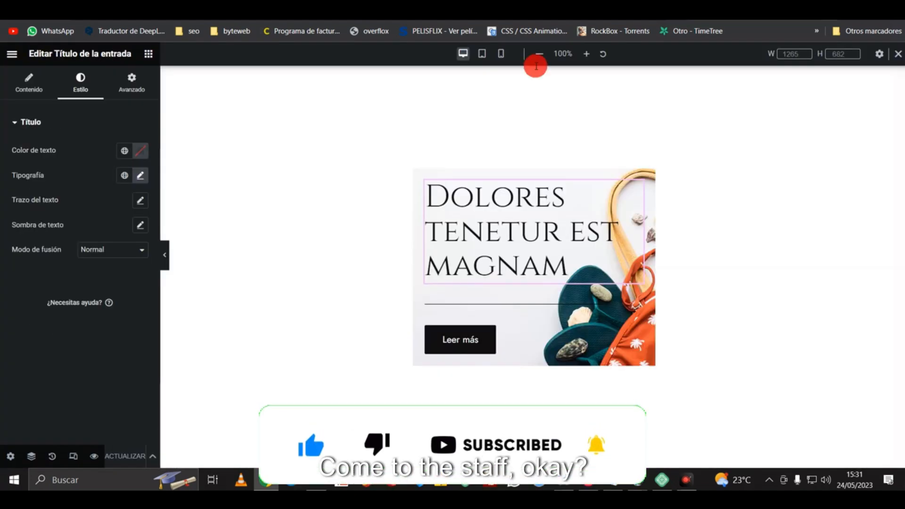
- Set the HTML tag of the loop item template's container to a (enlace)
left_click(535, 165)
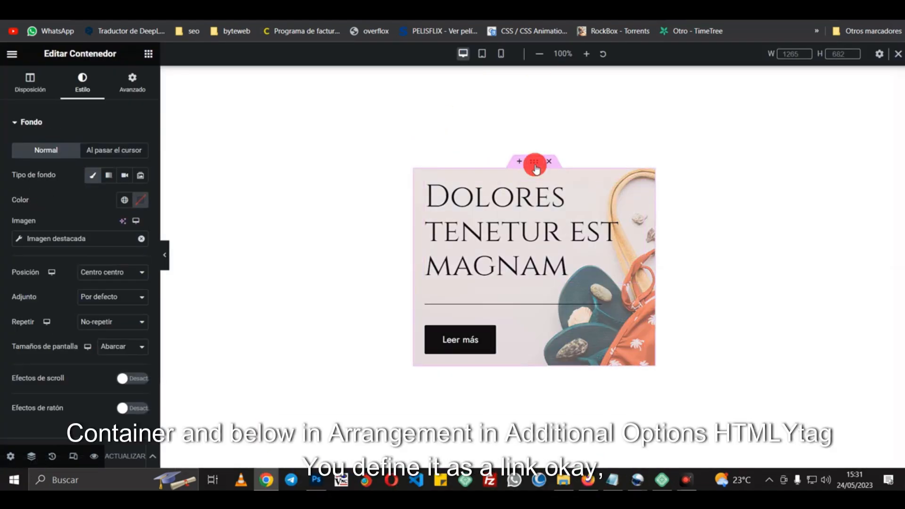
scroll(56, 262, "down", 3)
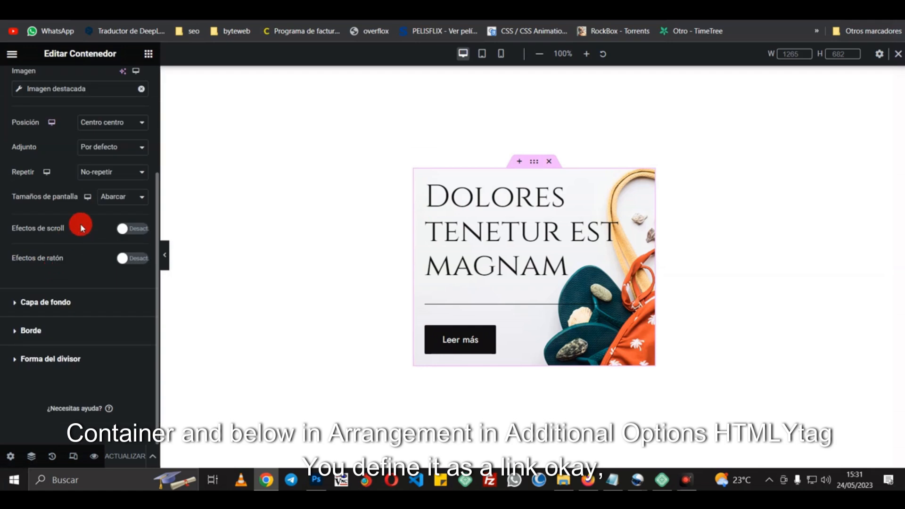
scroll(81, 222, "up", 3)
left_click(25, 77)
scroll(67, 258, "down", 3)
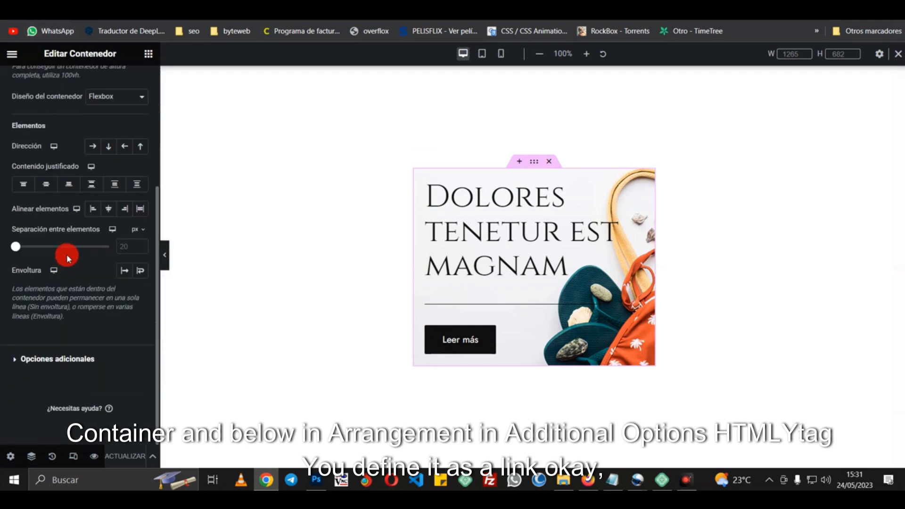
left_click(57, 362)
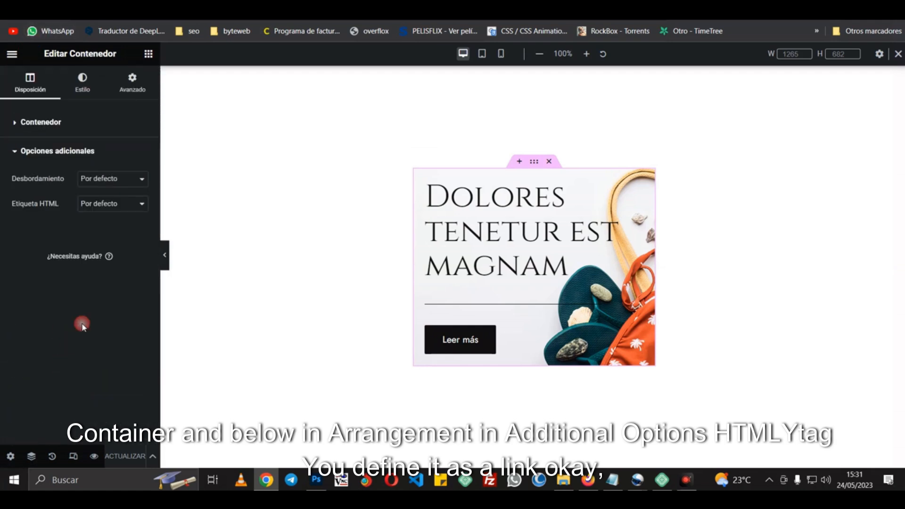
left_click(111, 207)
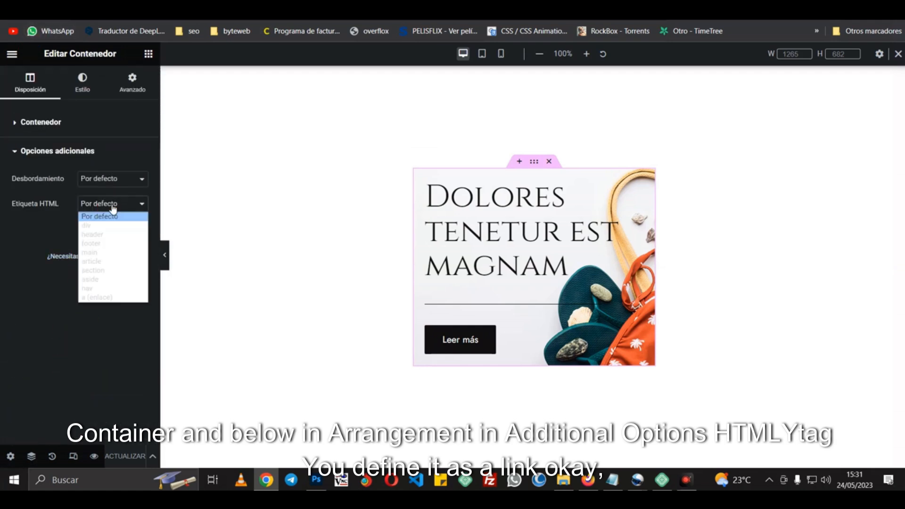
left_click(85, 298)
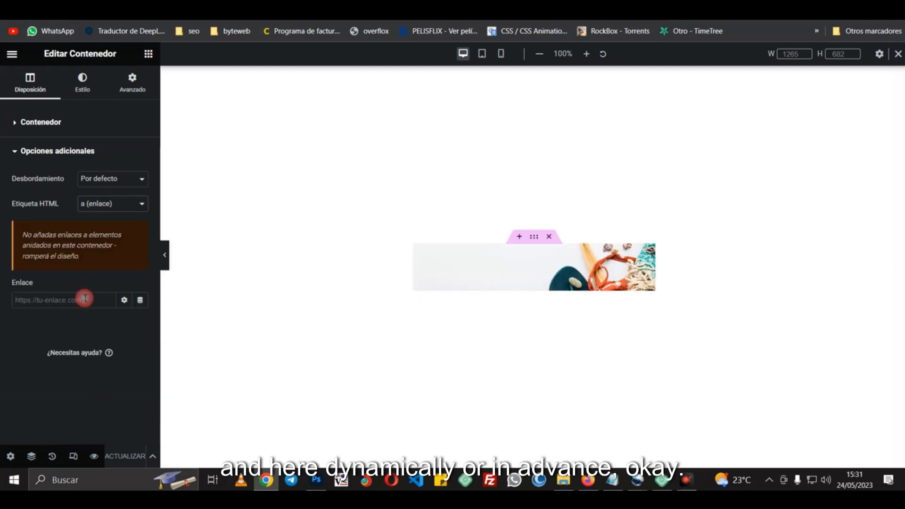
- Try linking the container dynamically to URL de la entrada and clear that link again
left_click(140, 301)
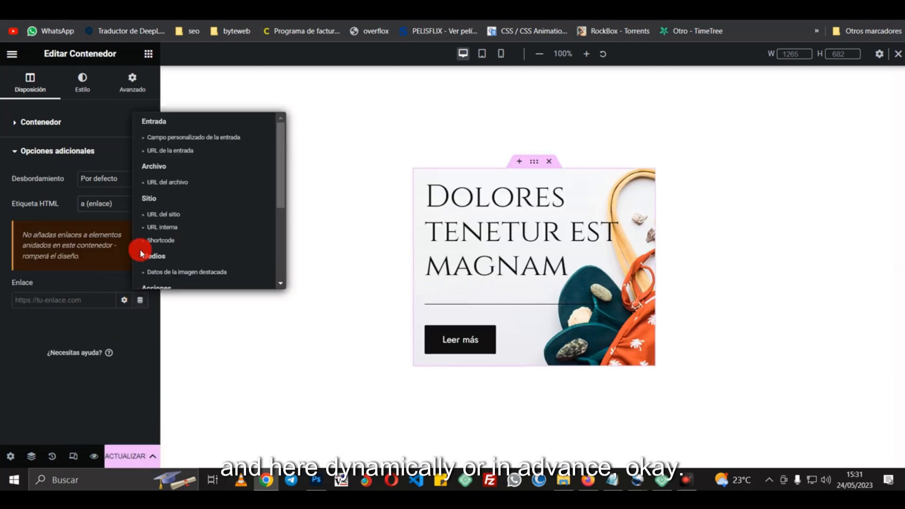
left_click(172, 151)
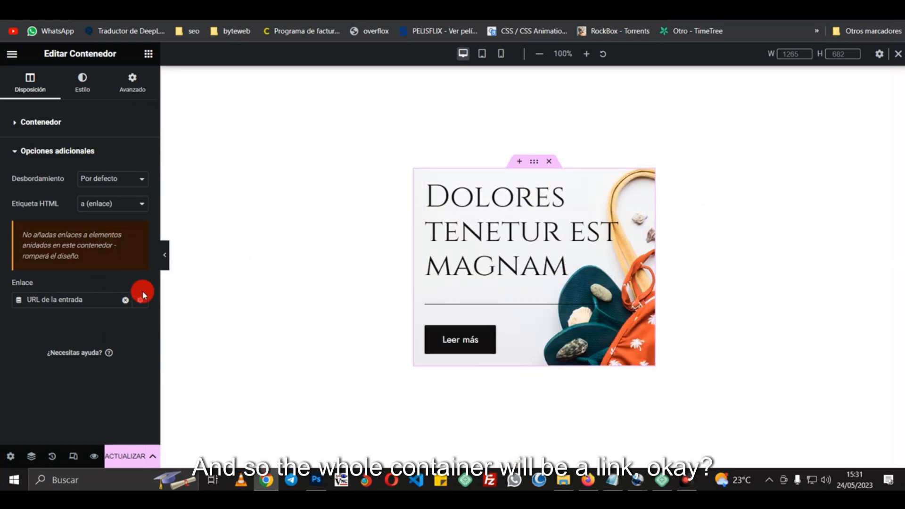
left_click(125, 301)
- Update the loop item template
left_click(128, 456)
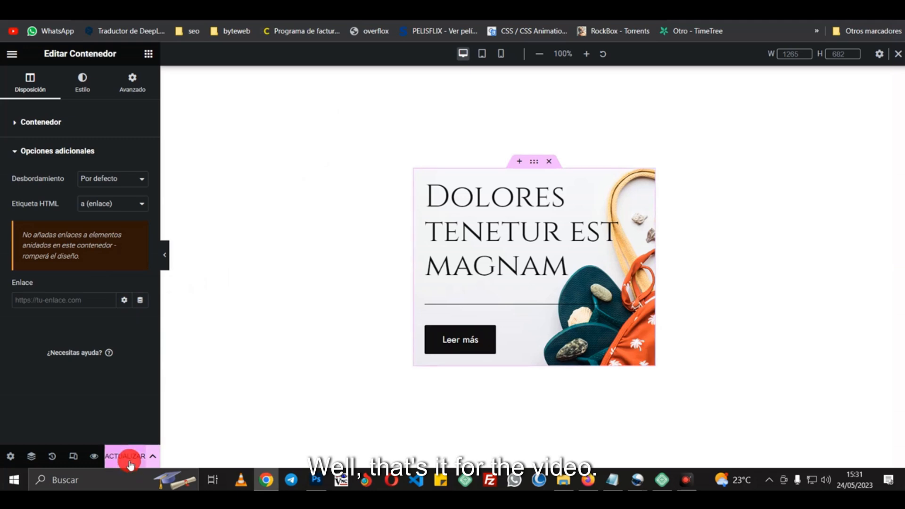